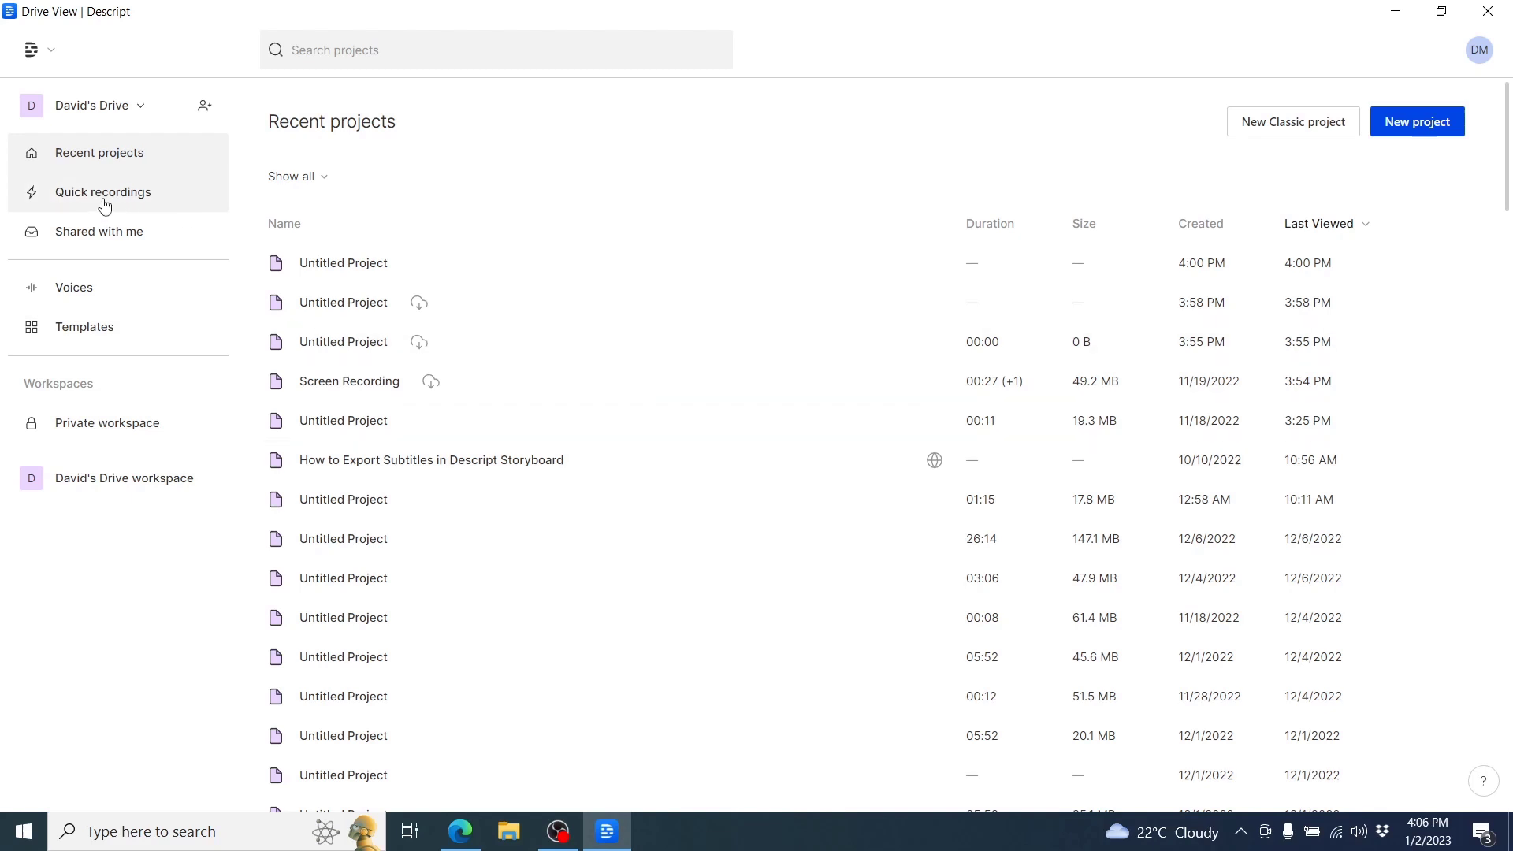
# Step: Create a new project and set up a screen recording that uses the HD Pro Webcam C920 camera
pyautogui.click(1433, 130)
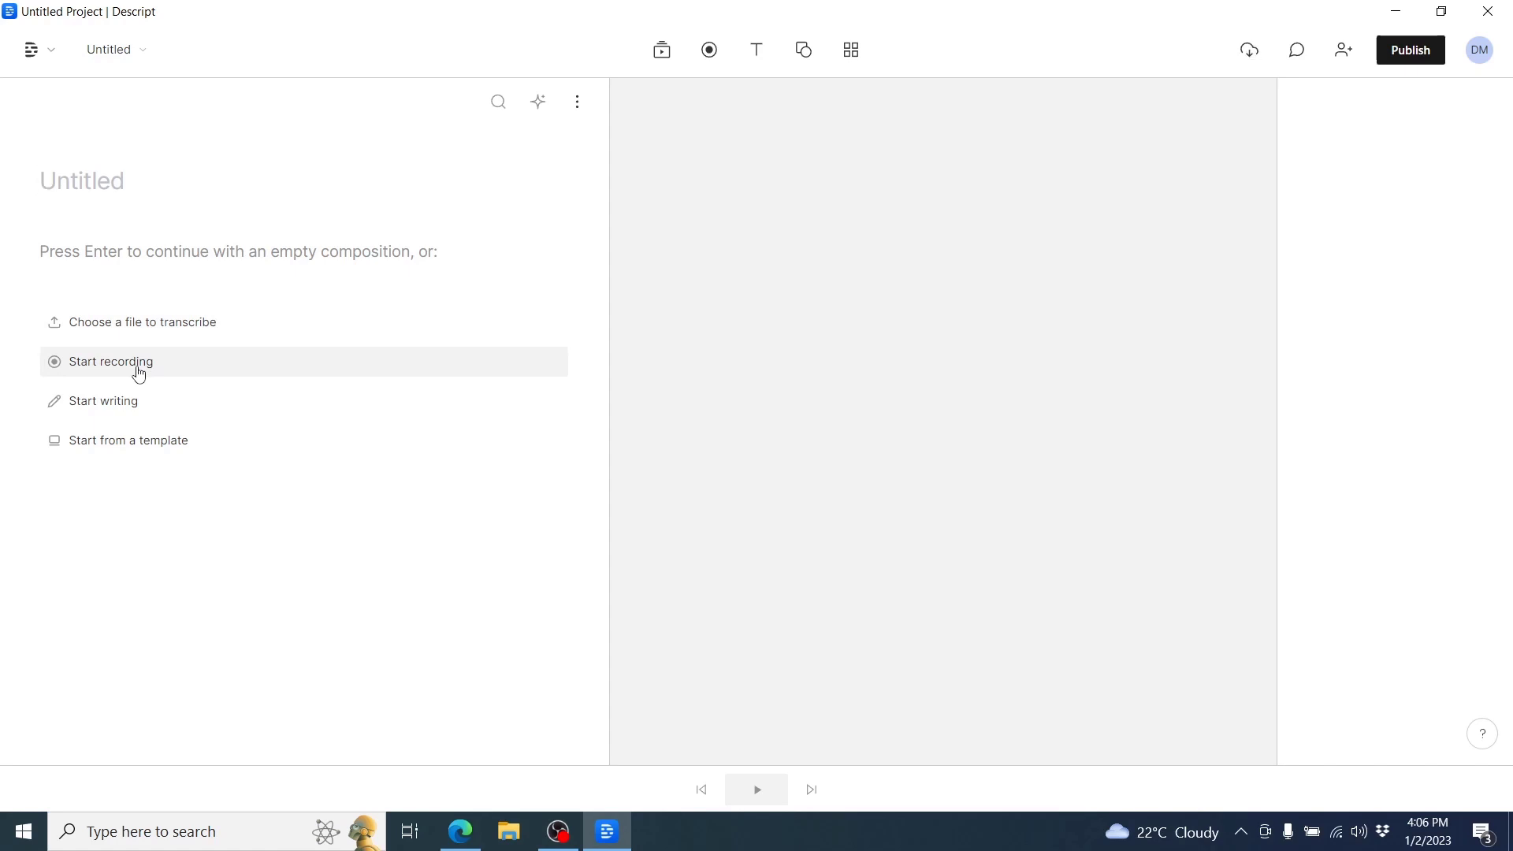
pyautogui.click(139, 373)
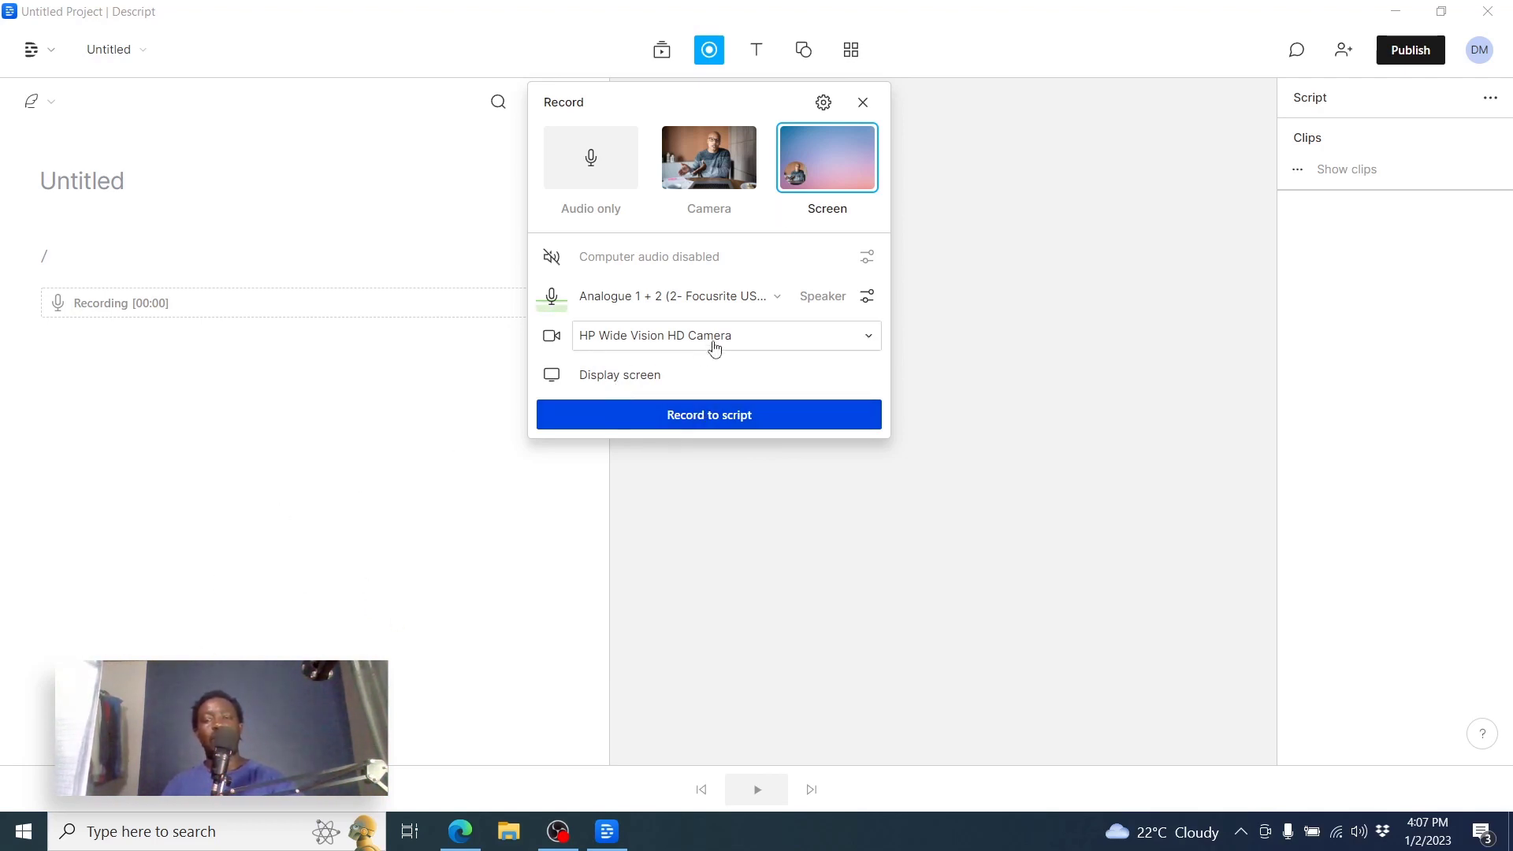
pyautogui.click(881, 337)
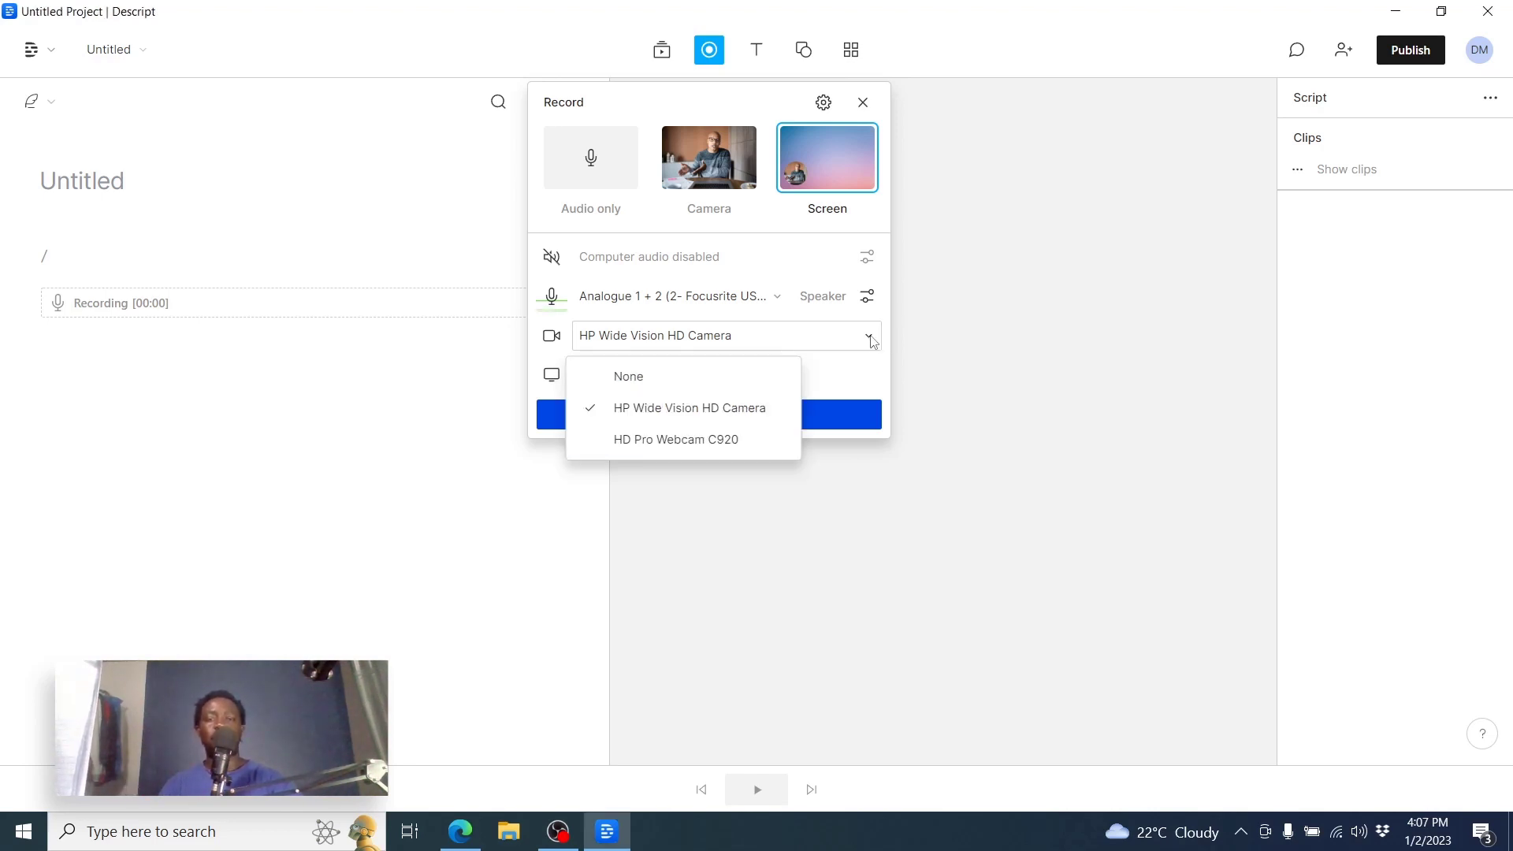
pyautogui.click(666, 443)
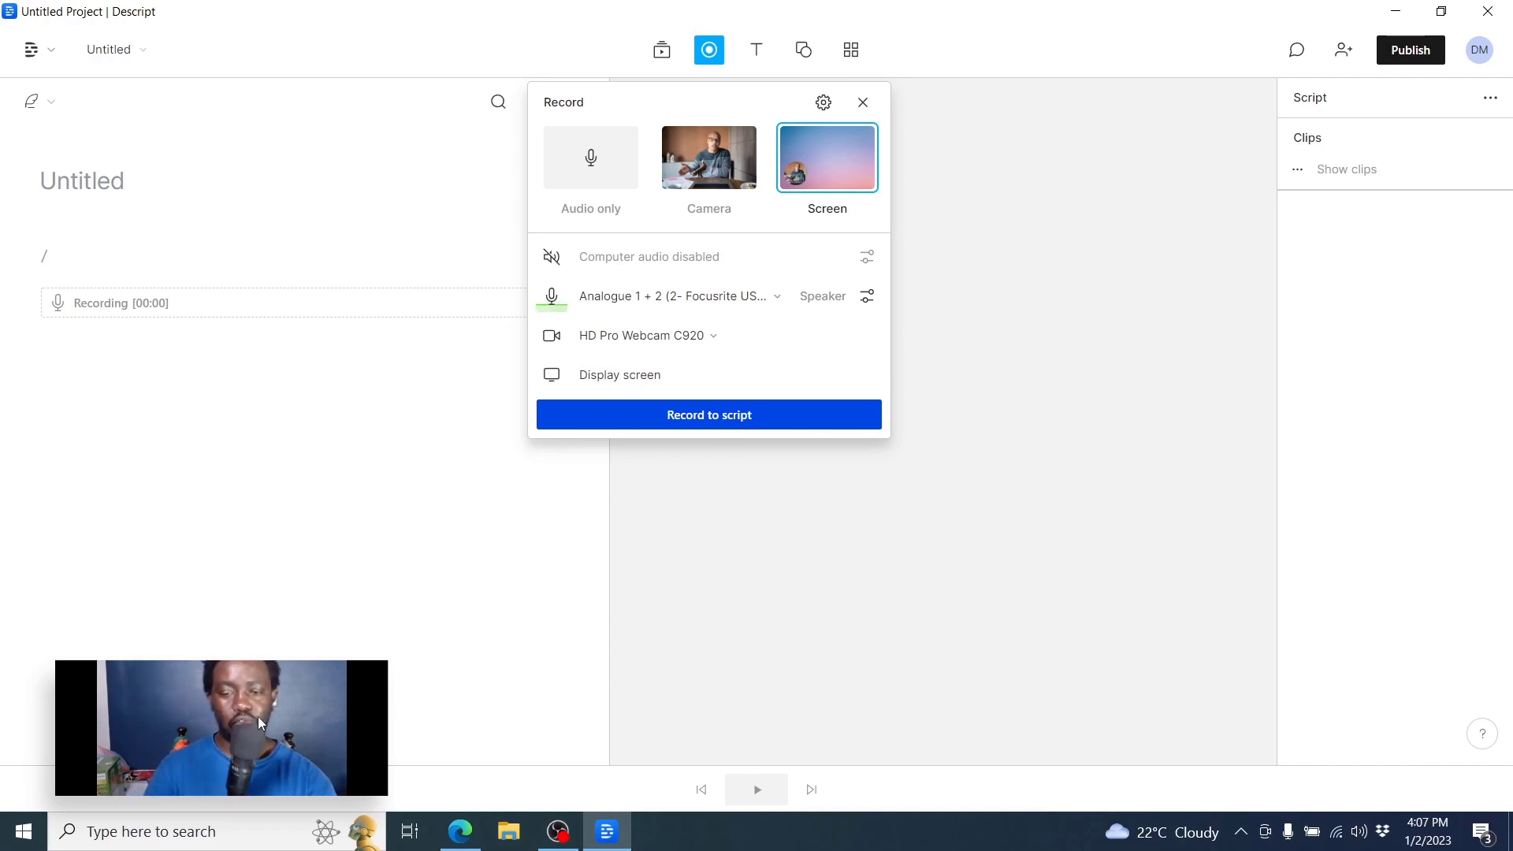
# Step: Start a full-screen recording to script with English as the transcription language
pyautogui.click(743, 417)
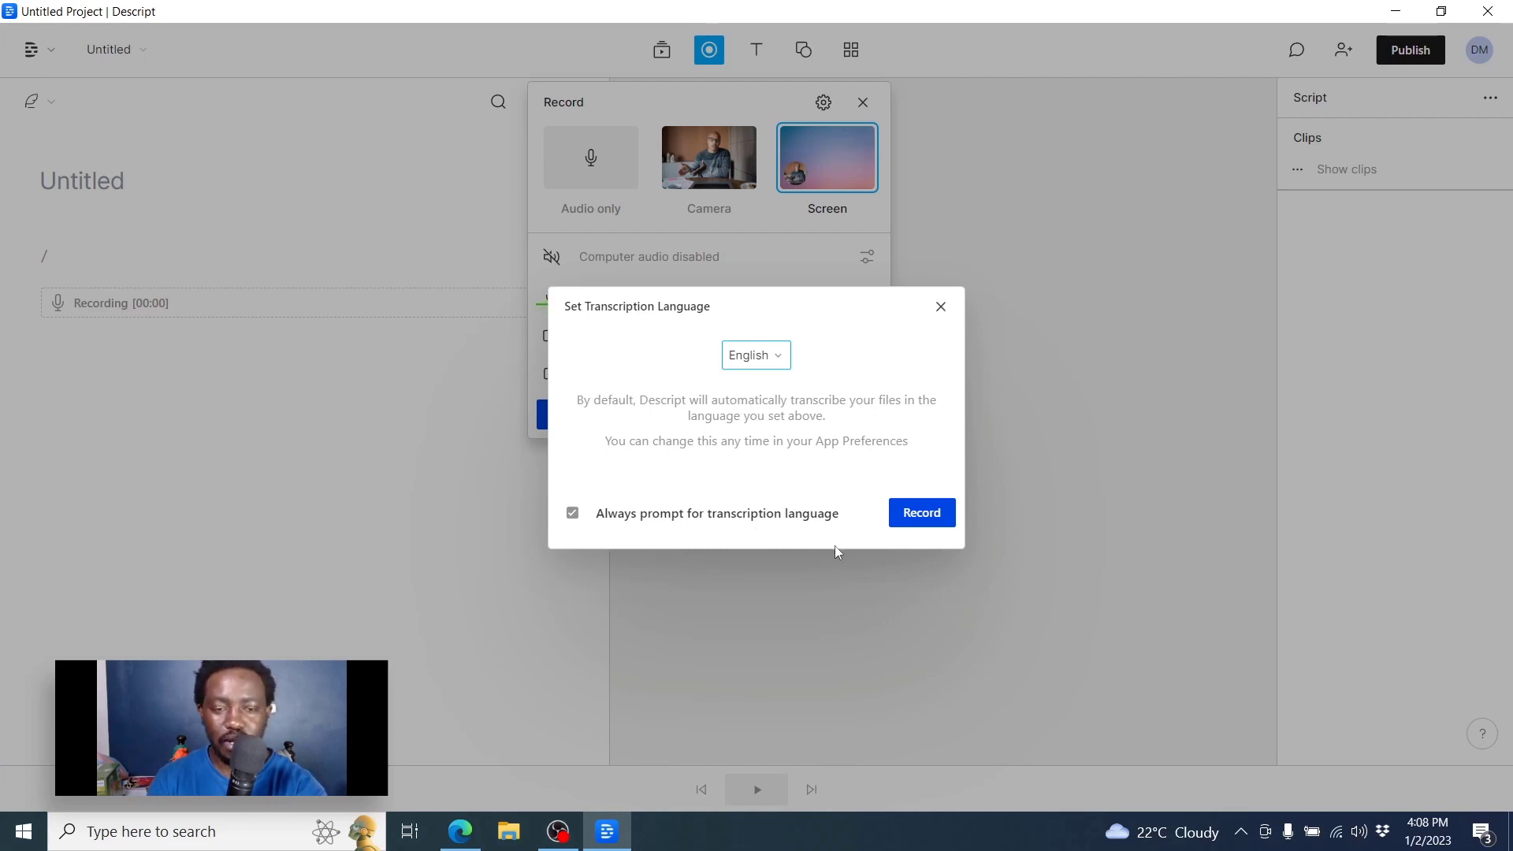
pyautogui.click(929, 523)
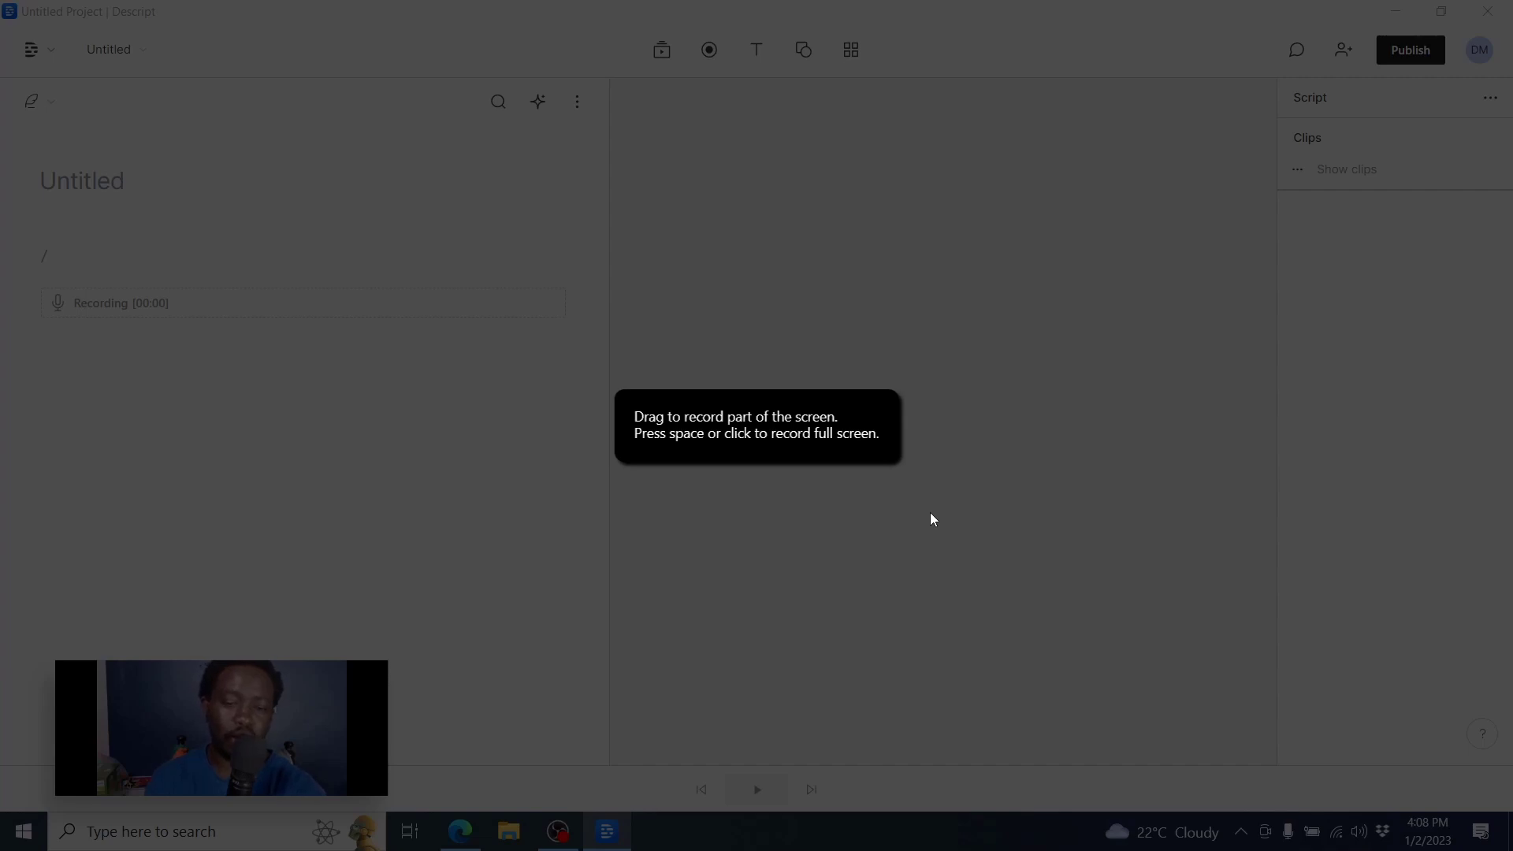
pyautogui.click(931, 514)
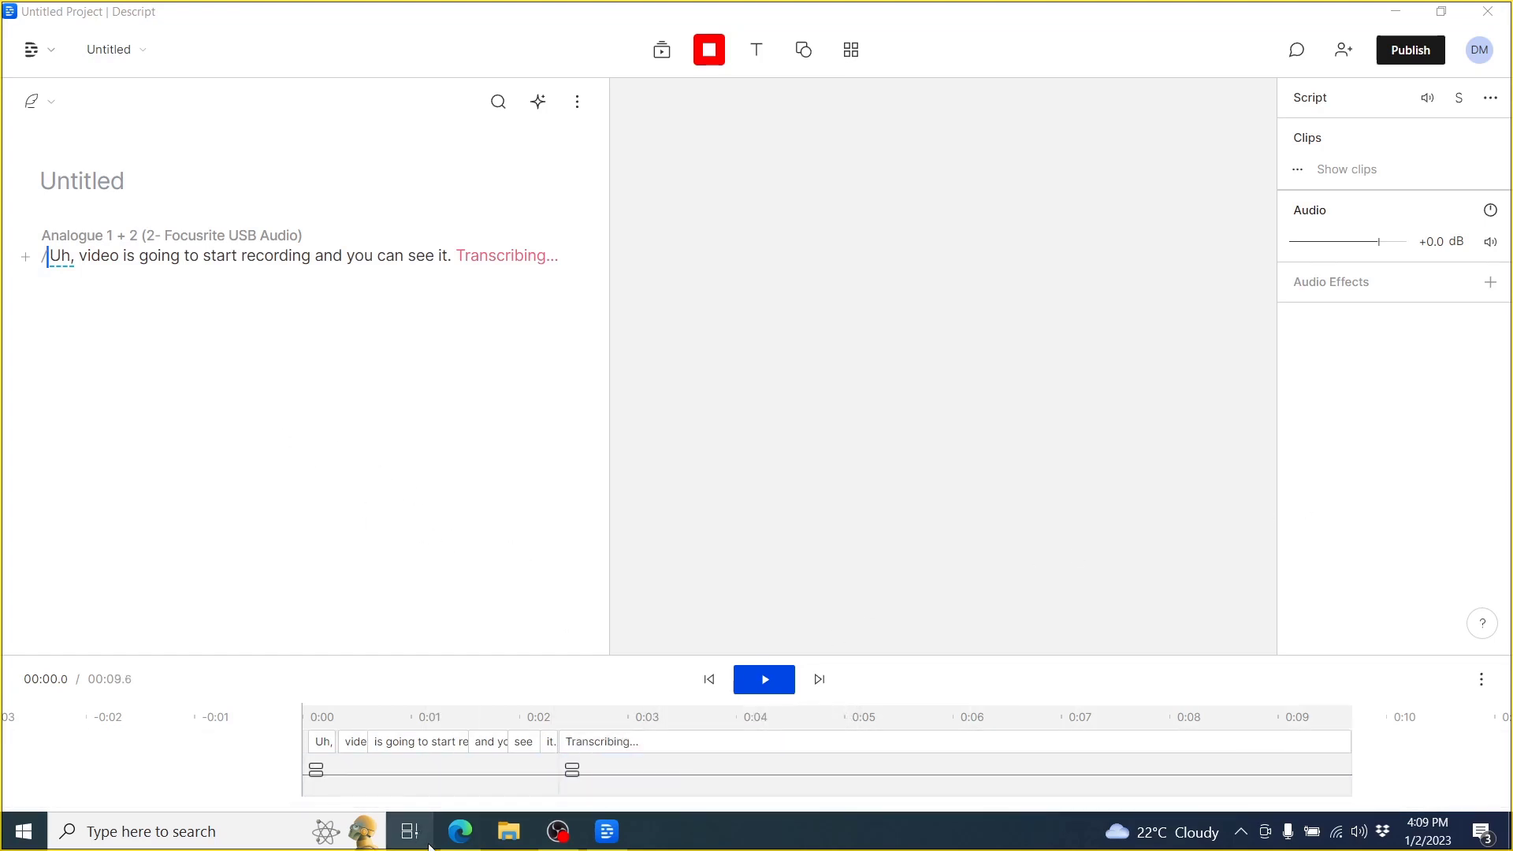
# Step: Switch to Microsoft Edge, record the FreelancerInsights homepage and its MP4 to Mp3 converter article, and return to Descript to end the recording
pyautogui.click(459, 836)
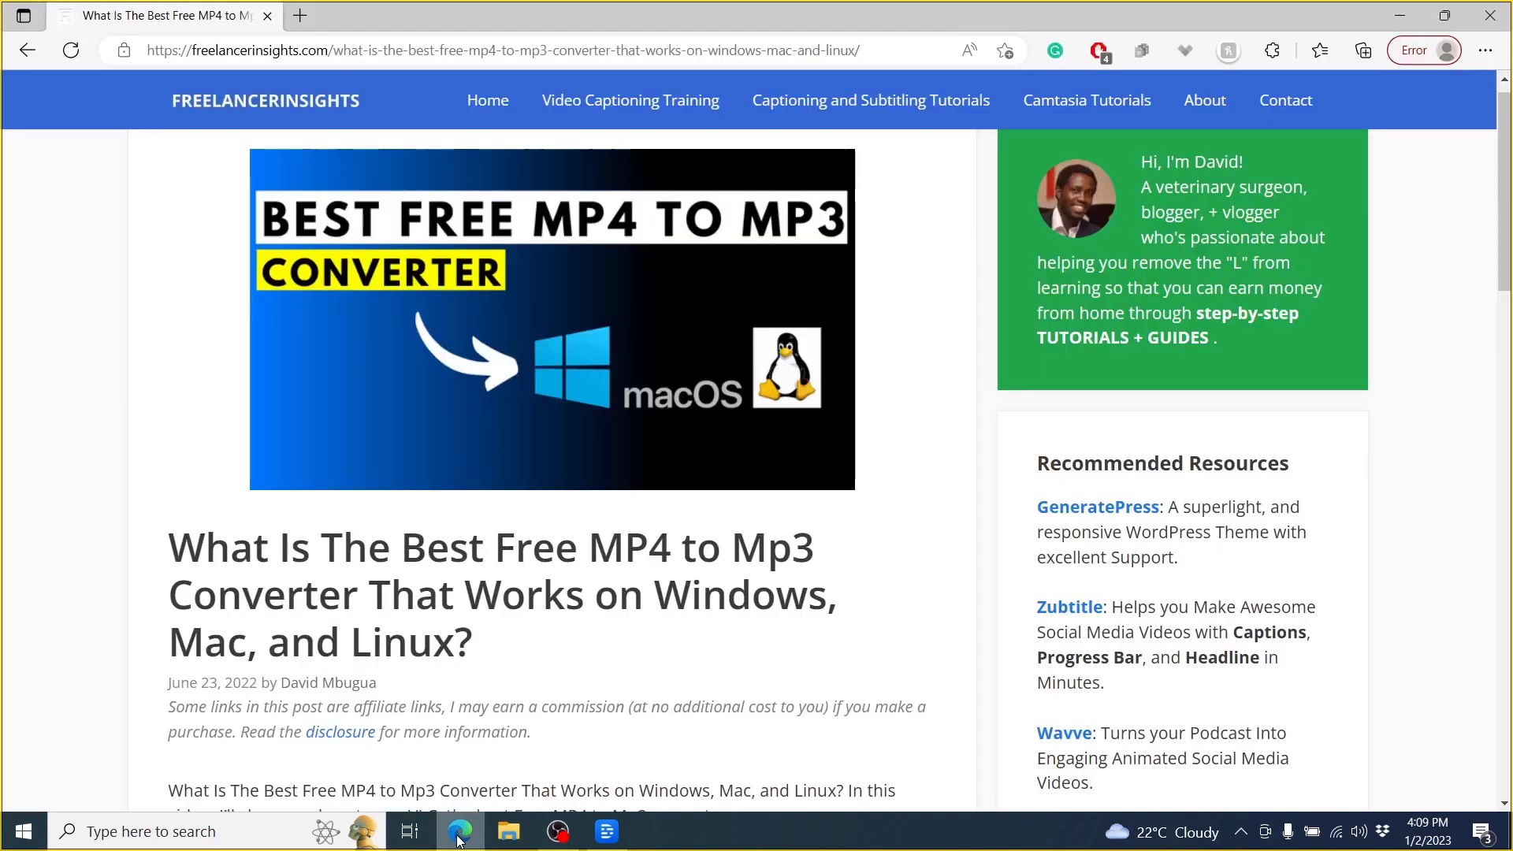
pyautogui.click(218, 103)
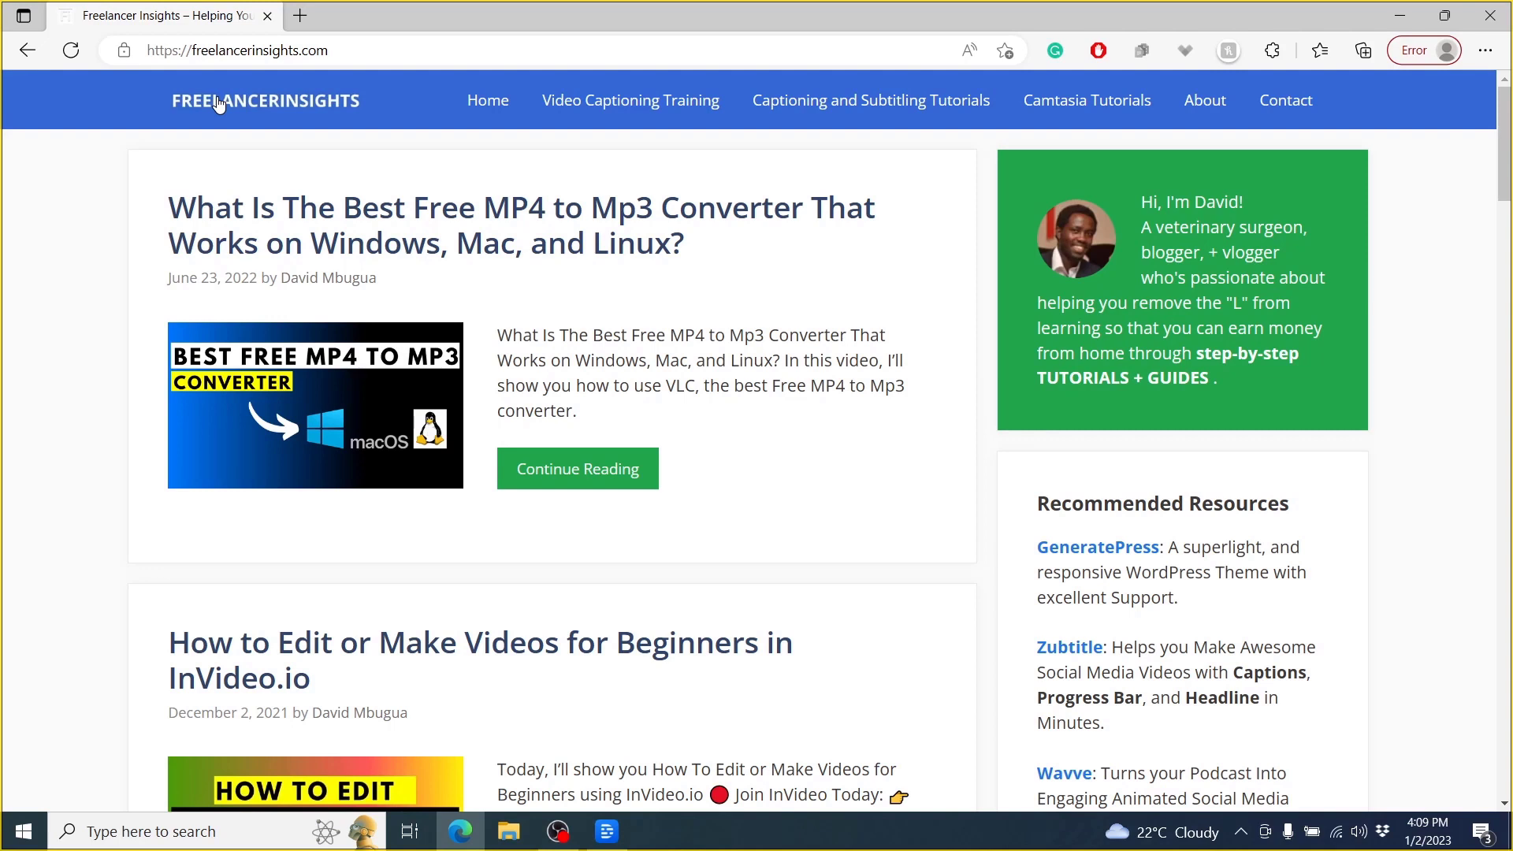
pyautogui.click(456, 227)
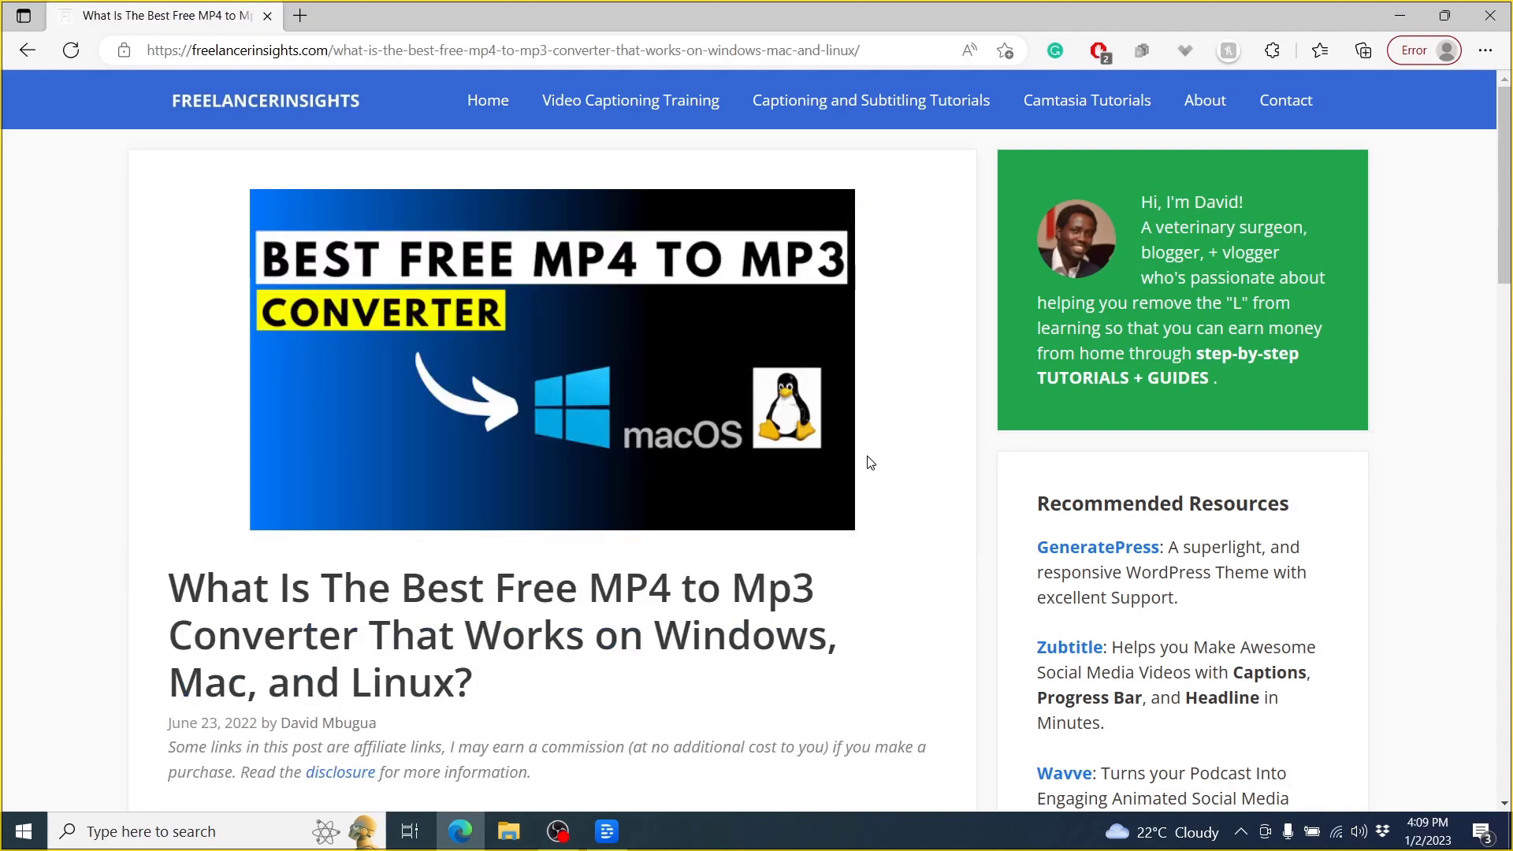
pyautogui.moveTo(1507, 203); pyautogui.dragTo(1511, 311)
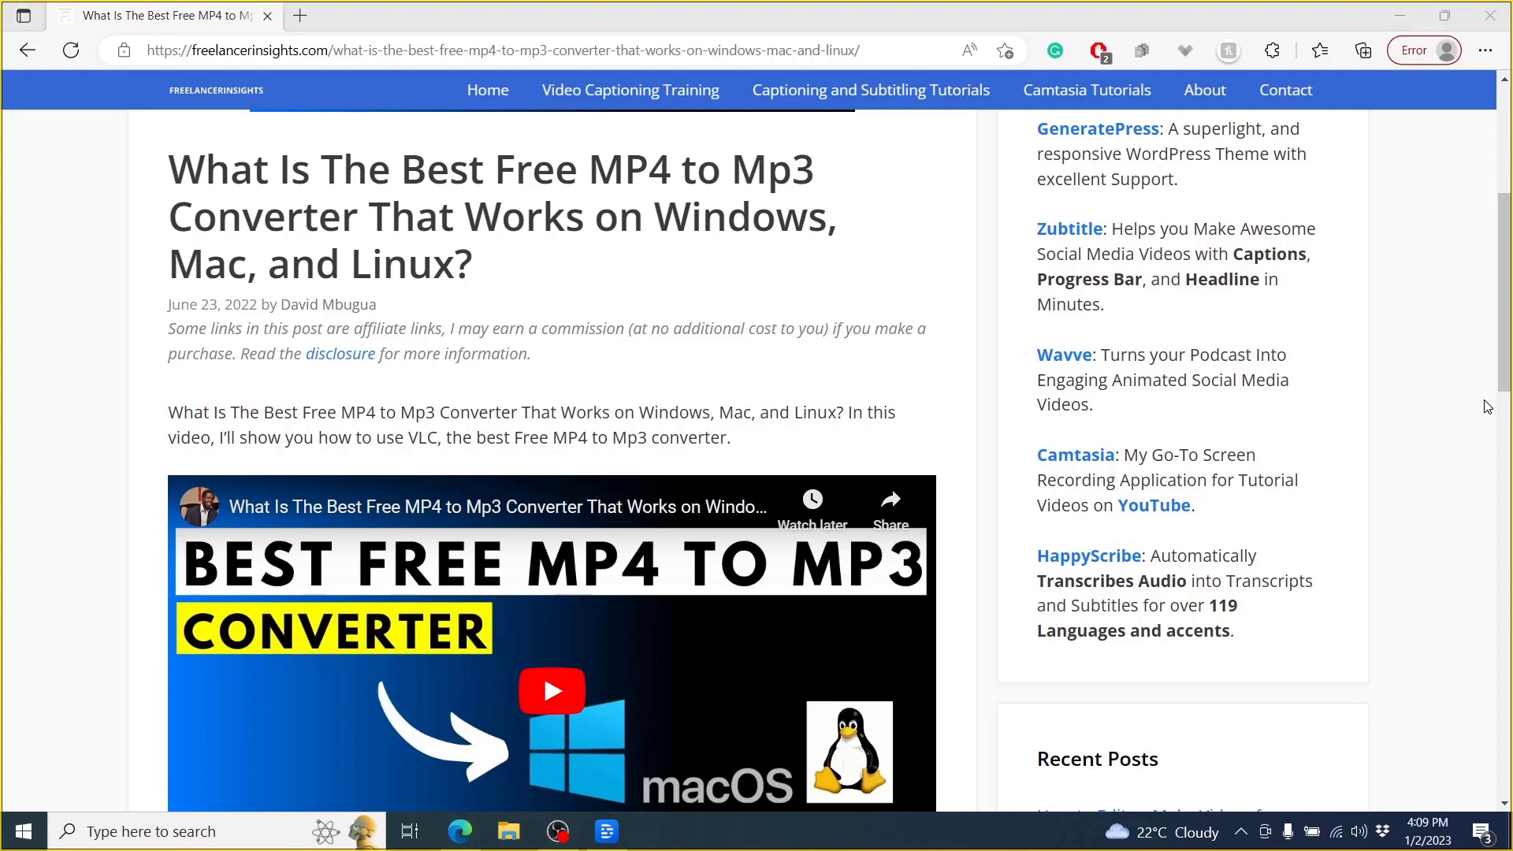
pyautogui.click(625, 833)
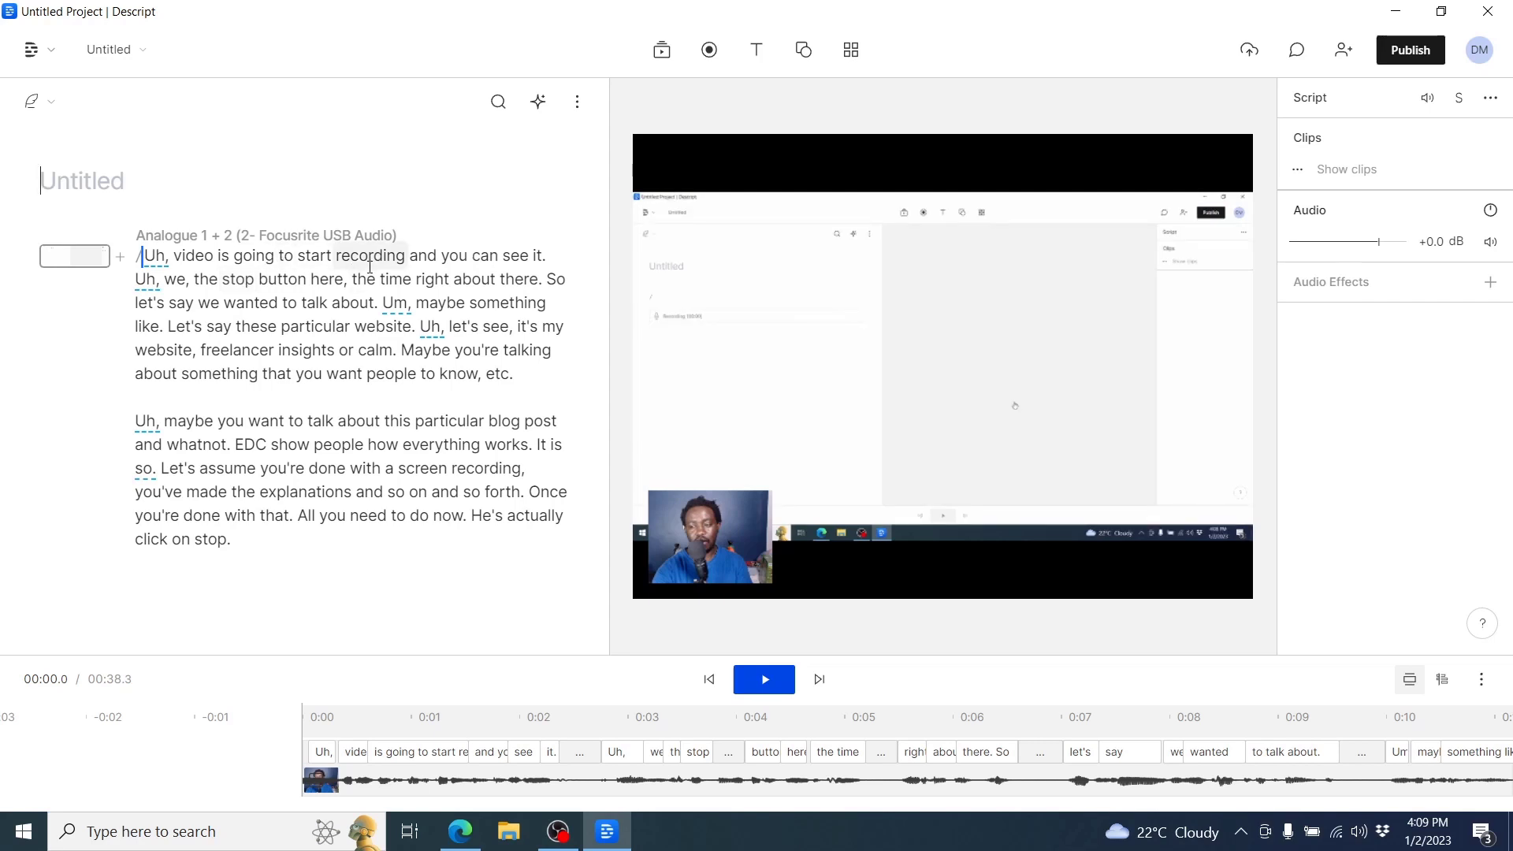
# Step: Change the composition's video format to Landscape
pyautogui.click(901, 328)
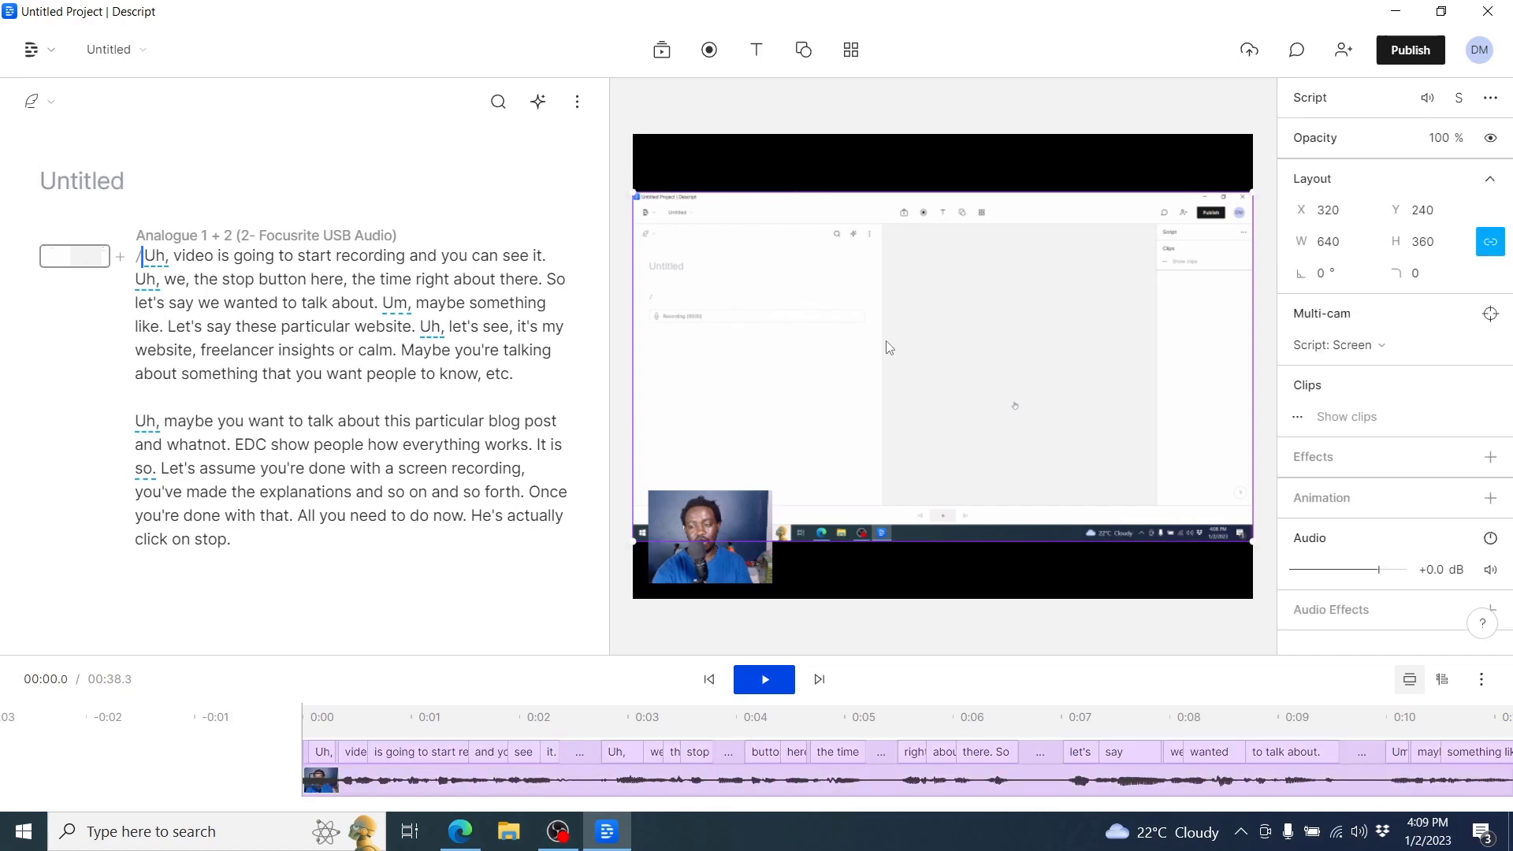
pyautogui.click(738, 564)
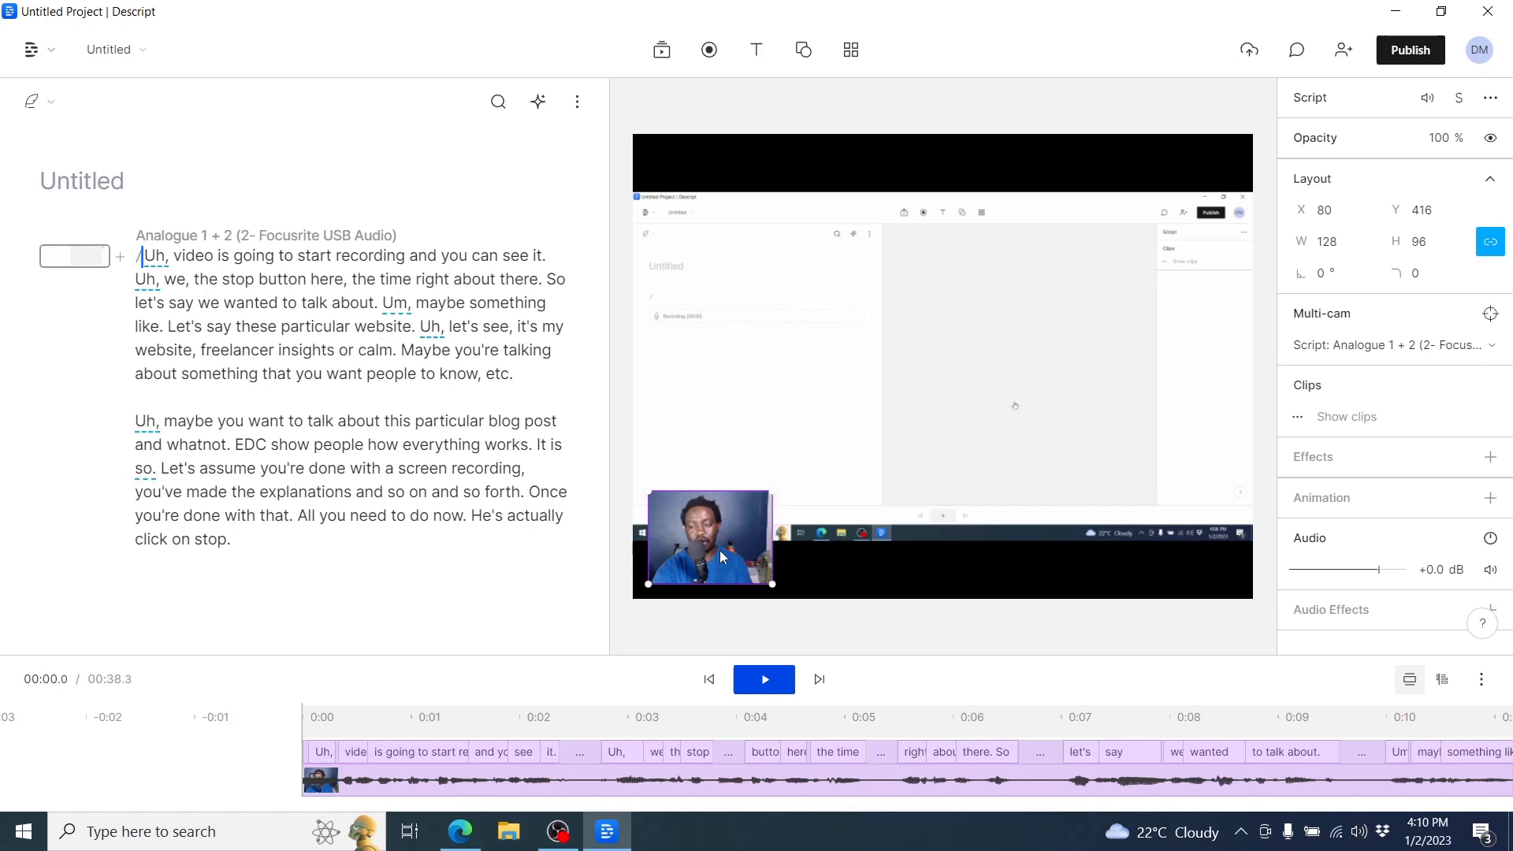
pyautogui.click(980, 154)
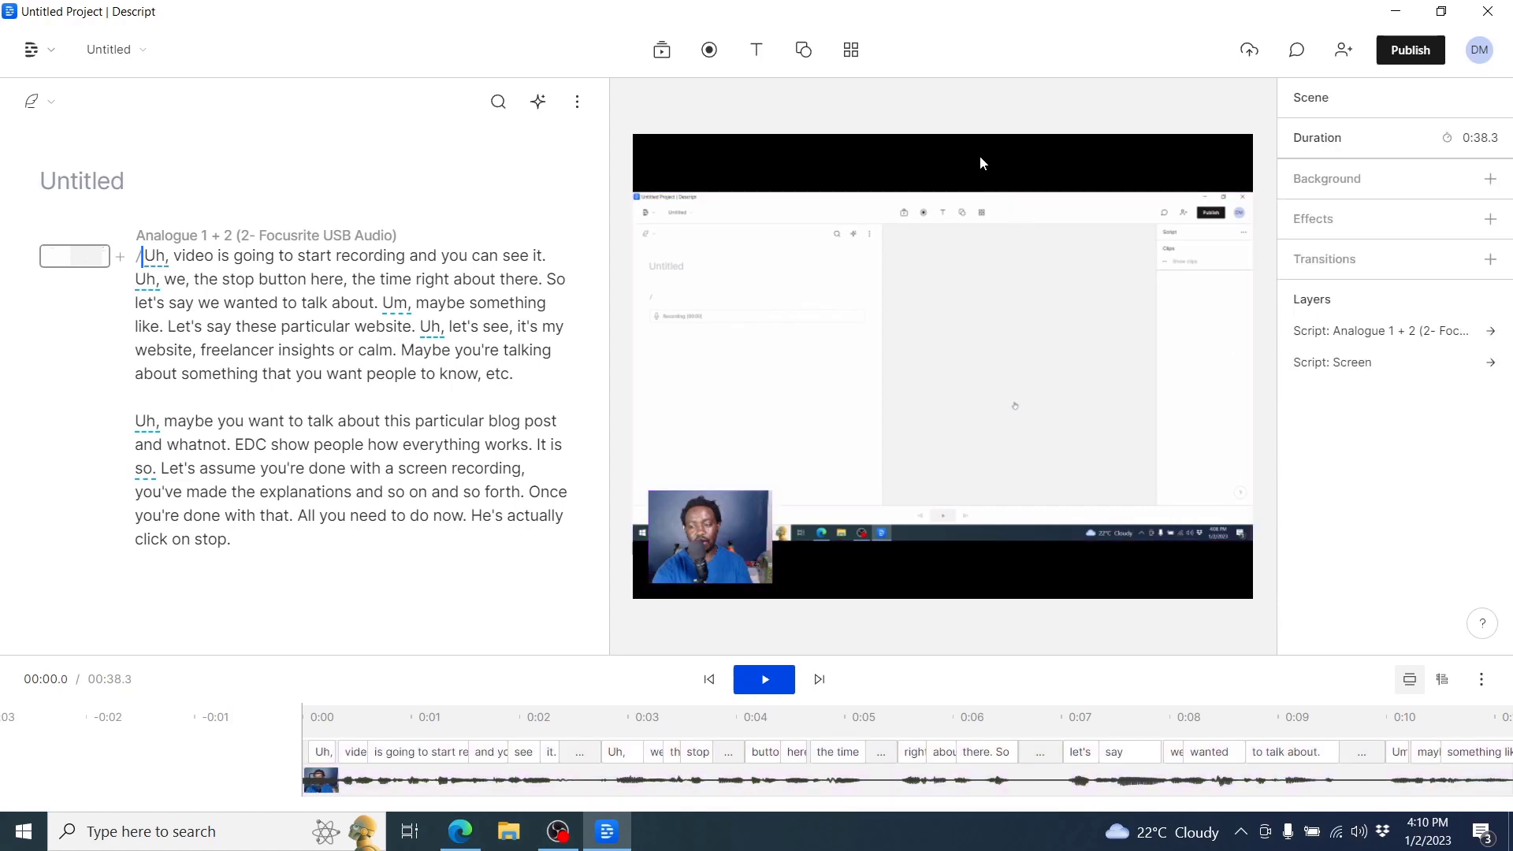
pyautogui.click(578, 104)
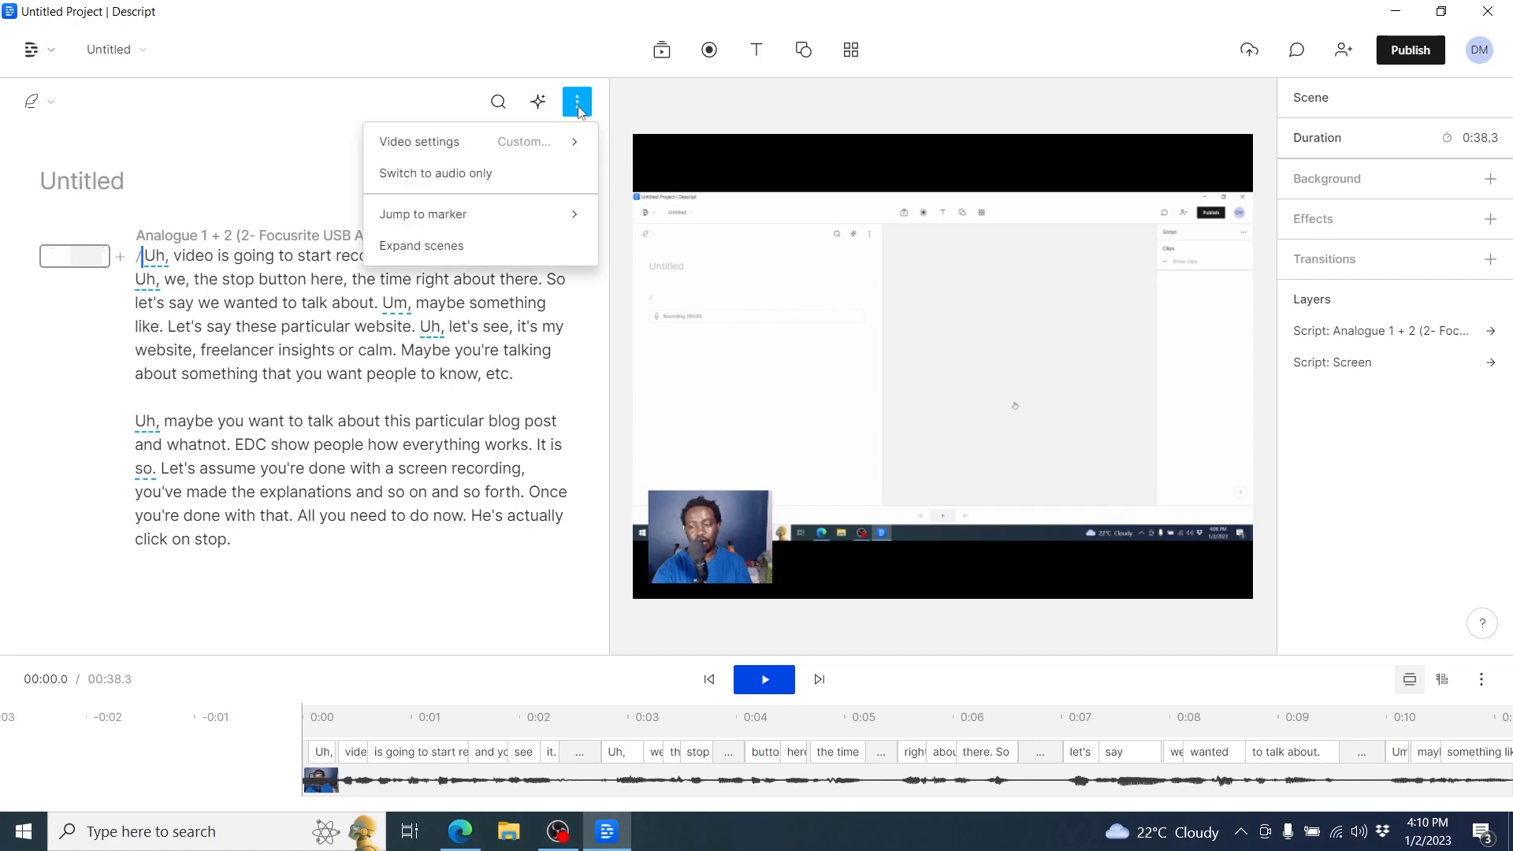
pyautogui.moveTo(536, 145)
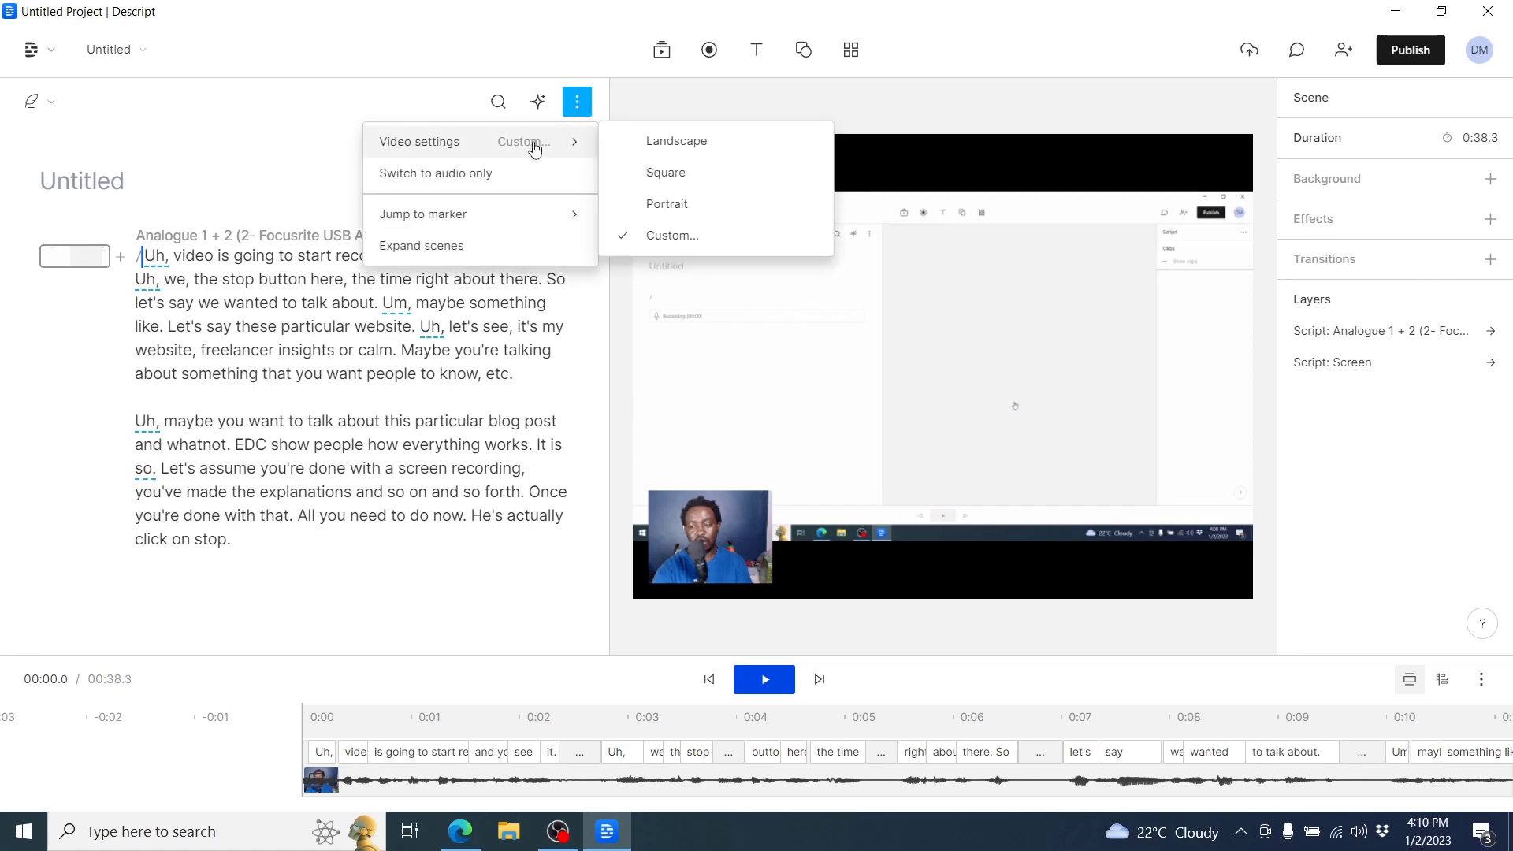
pyautogui.click(662, 145)
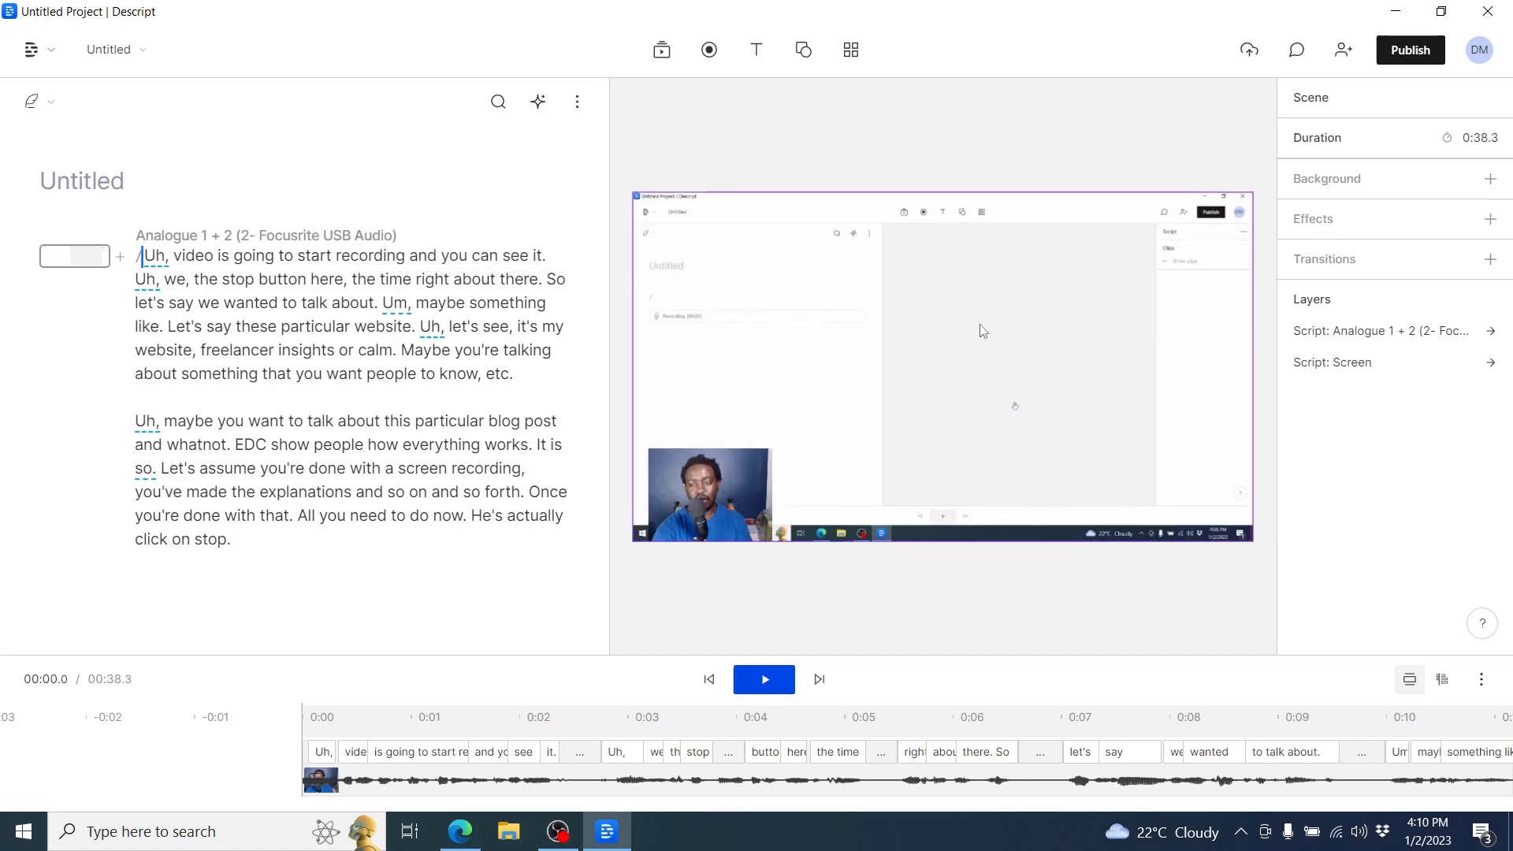
# Step: Move the webcam overlay to the right half of the screen recording, at about X 605, Y 277
pyautogui.click(897, 329)
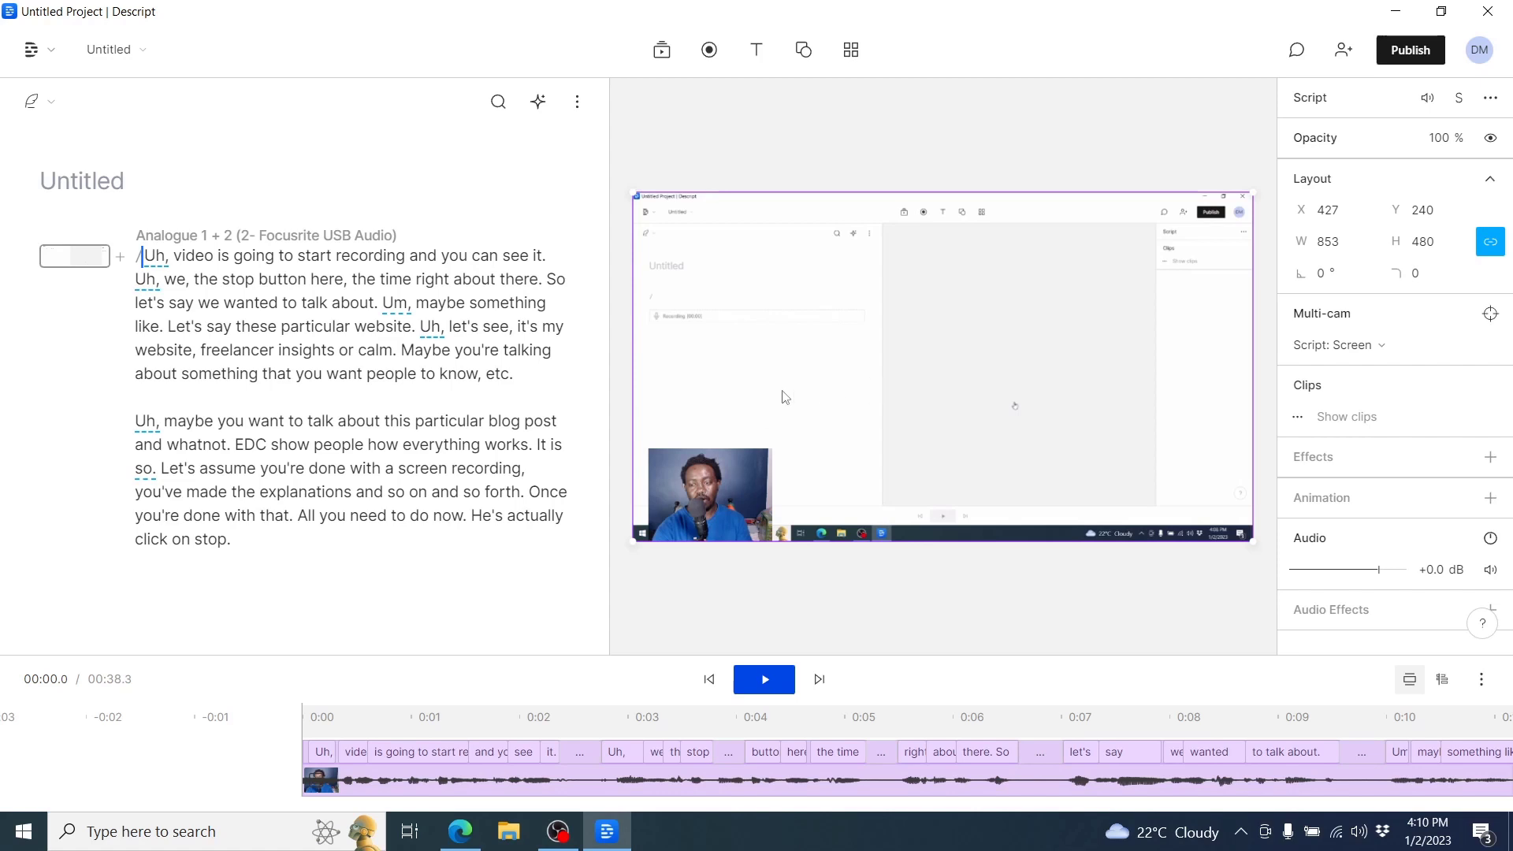
pyautogui.click(616, 383)
pyautogui.click(709, 481)
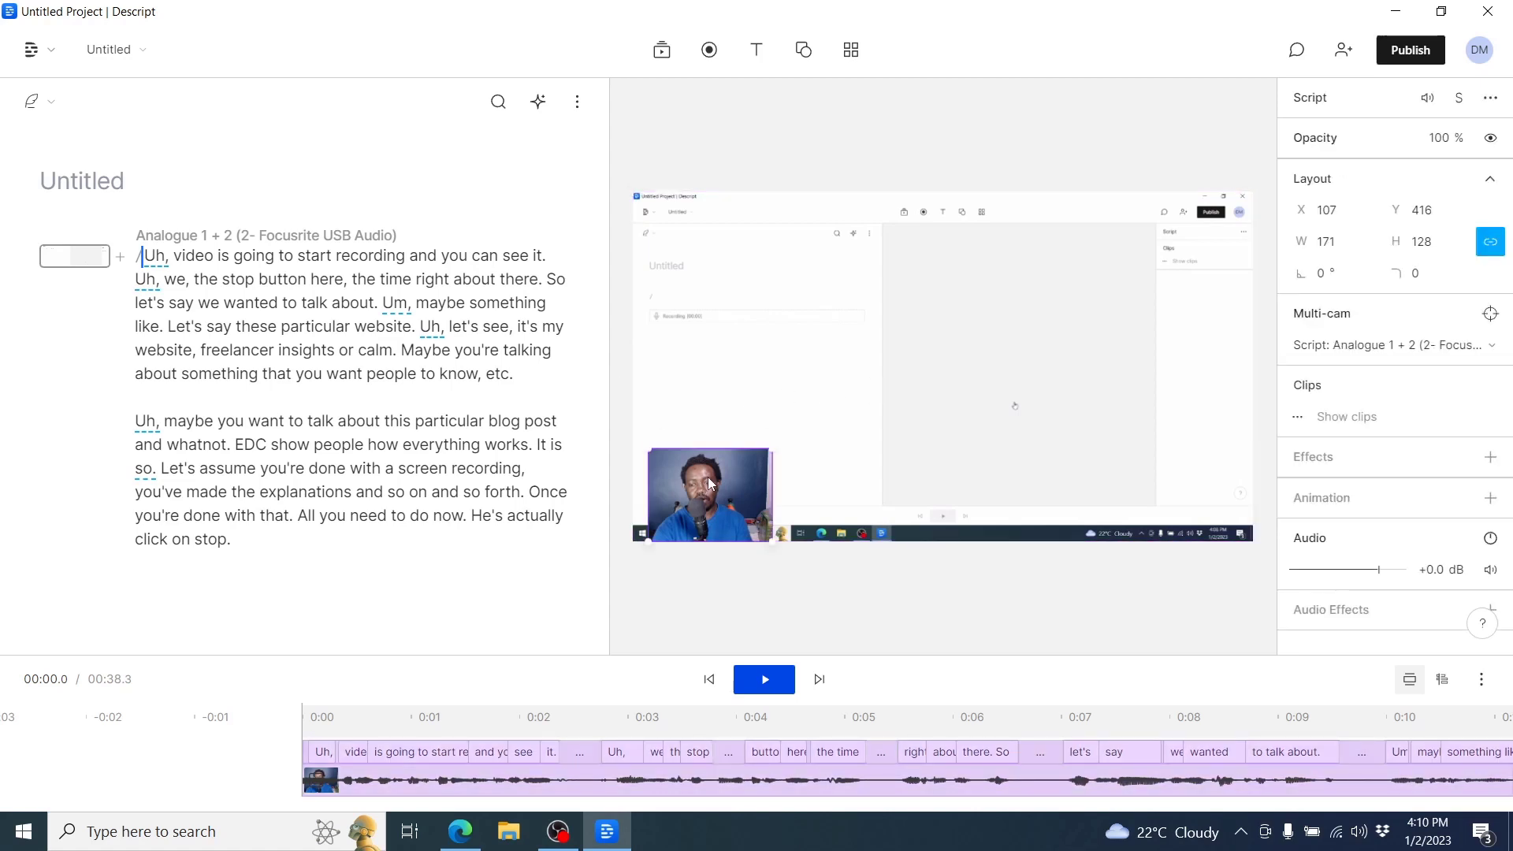
pyautogui.moveTo(708, 476); pyautogui.dragTo(1070, 380)
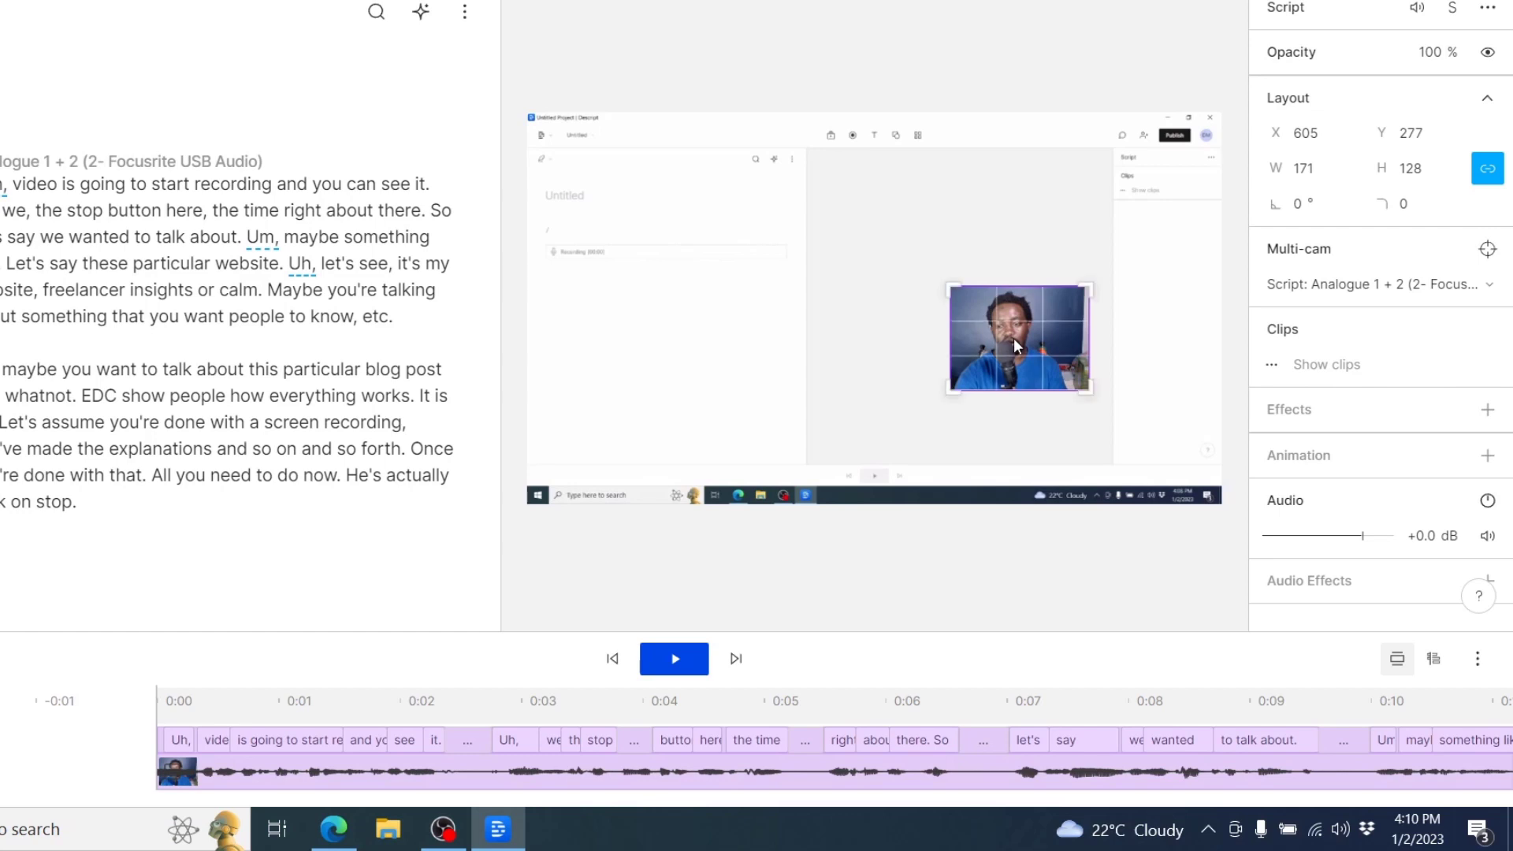
# Step: Crop the webcam overlay from both sides to a width of about 125
pyautogui.moveTo(1090, 337); pyautogui.dragTo(1075, 337)
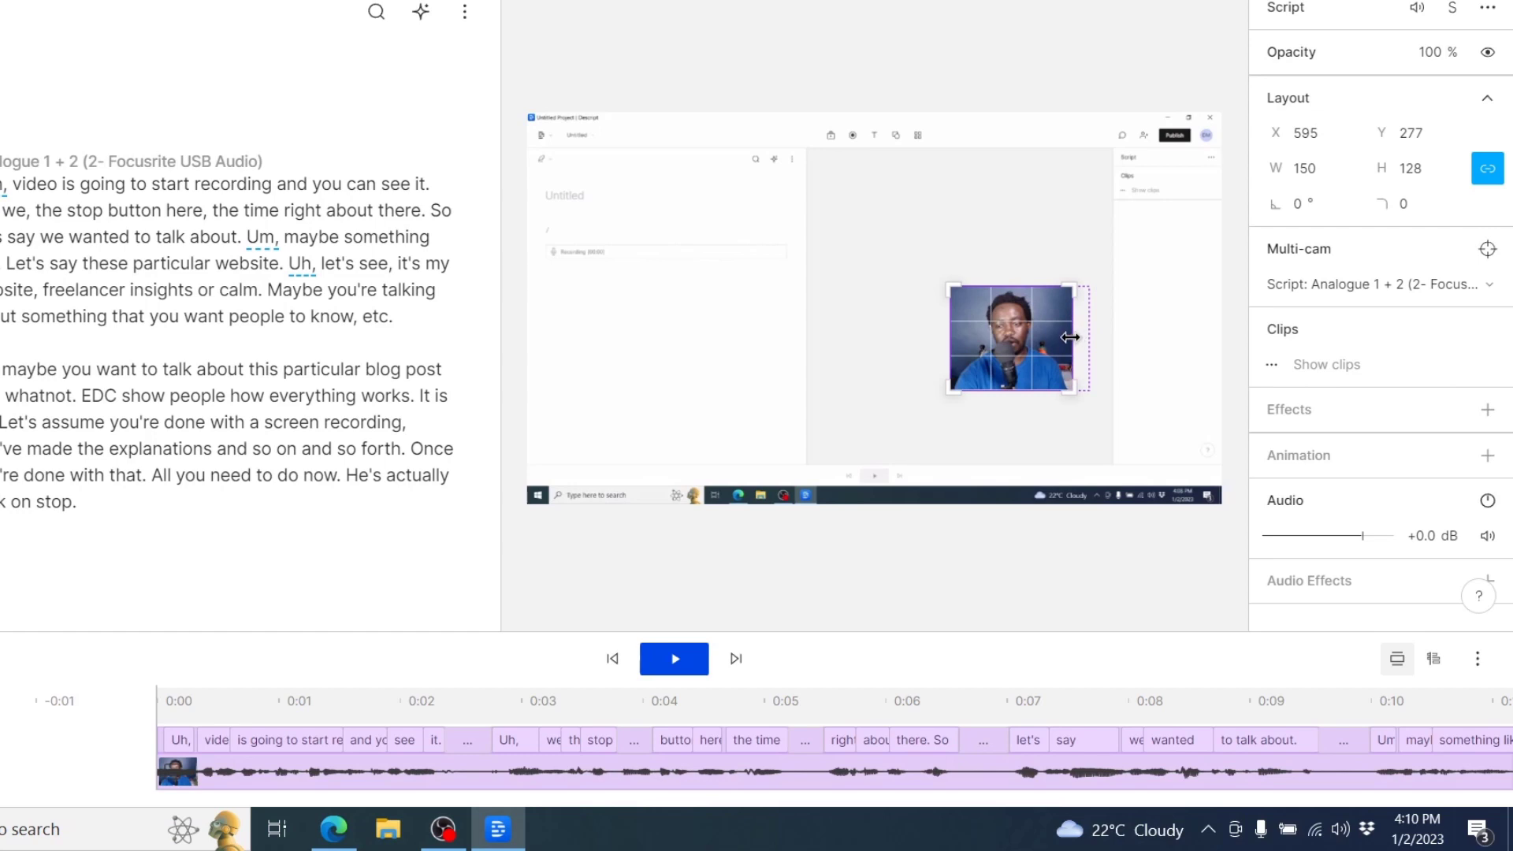
pyautogui.moveTo(1069, 338); pyautogui.dragTo(1060, 339)
pyautogui.moveTo(948, 345); pyautogui.dragTo(958, 345)
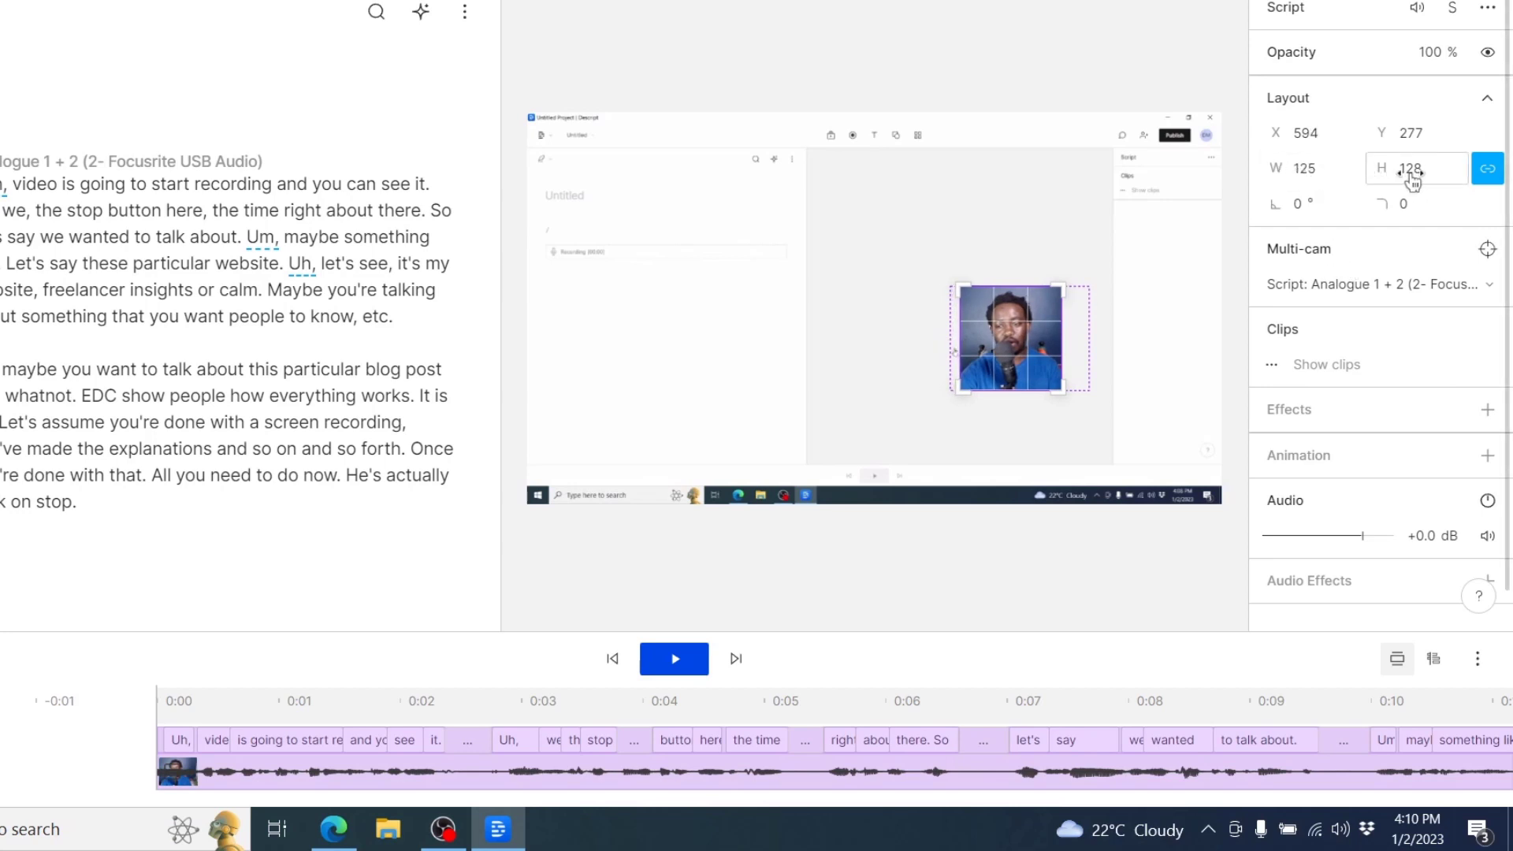
# Step: Set the webcam overlay's width to 128, unlink its proportions and set its height to 128
pyautogui.click(1309, 169)
pyautogui.write('128')
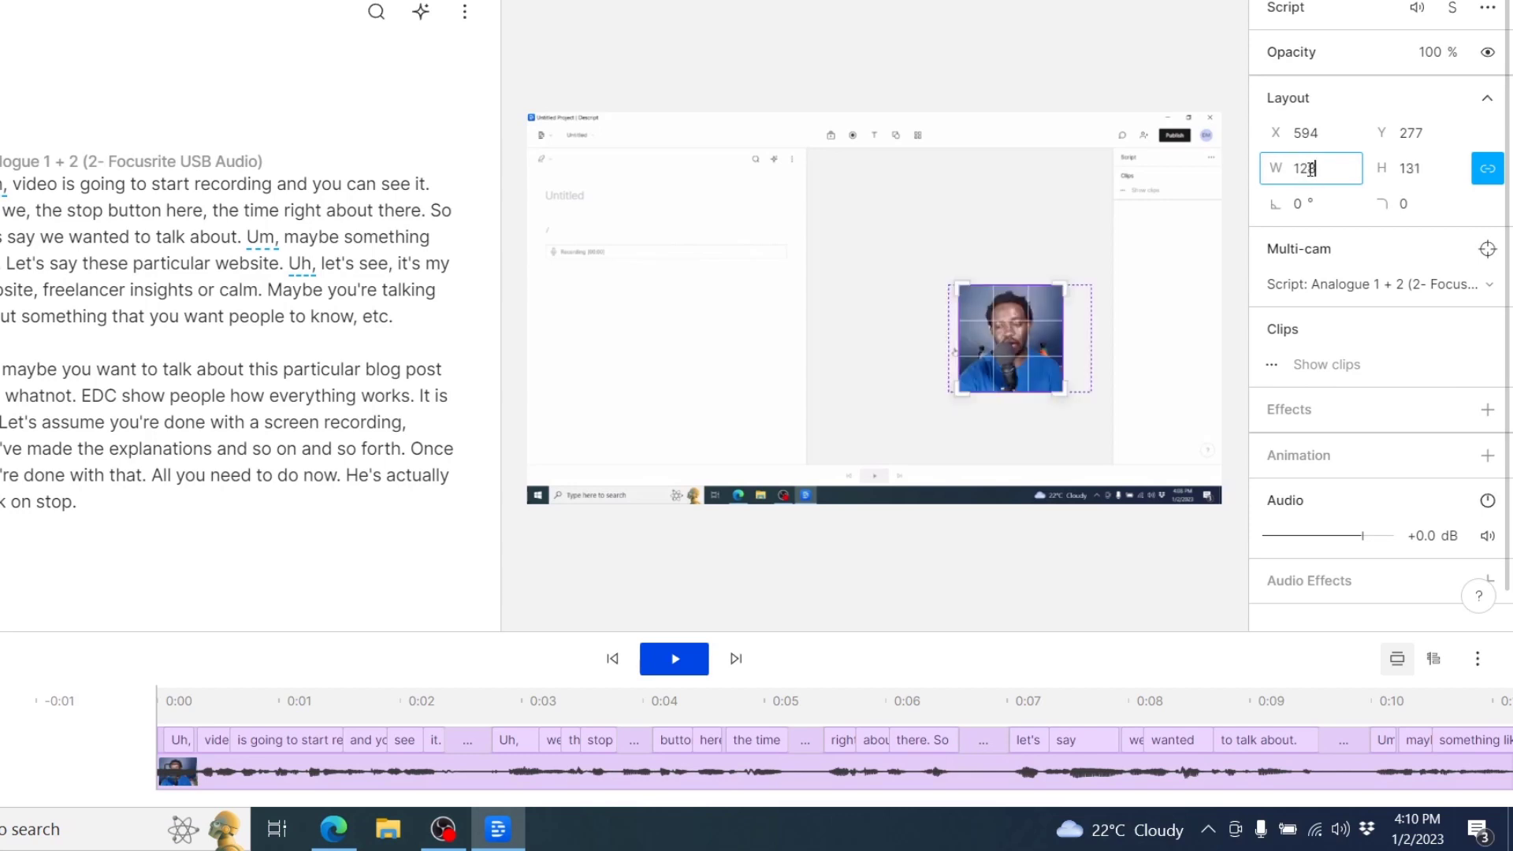
pyautogui.click(1487, 168)
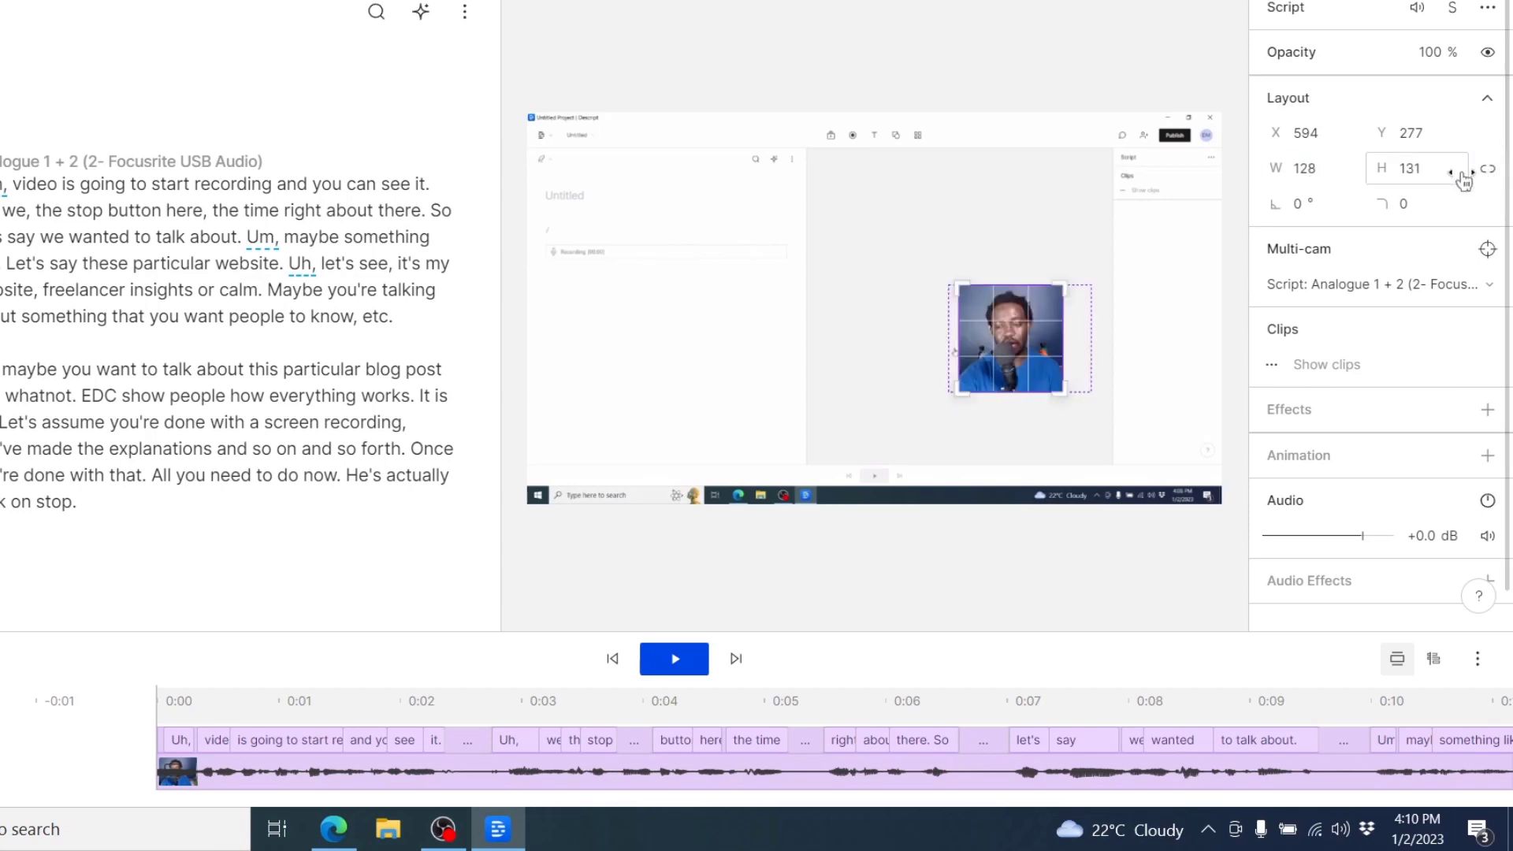
pyautogui.click(1418, 170)
pyautogui.write('128')
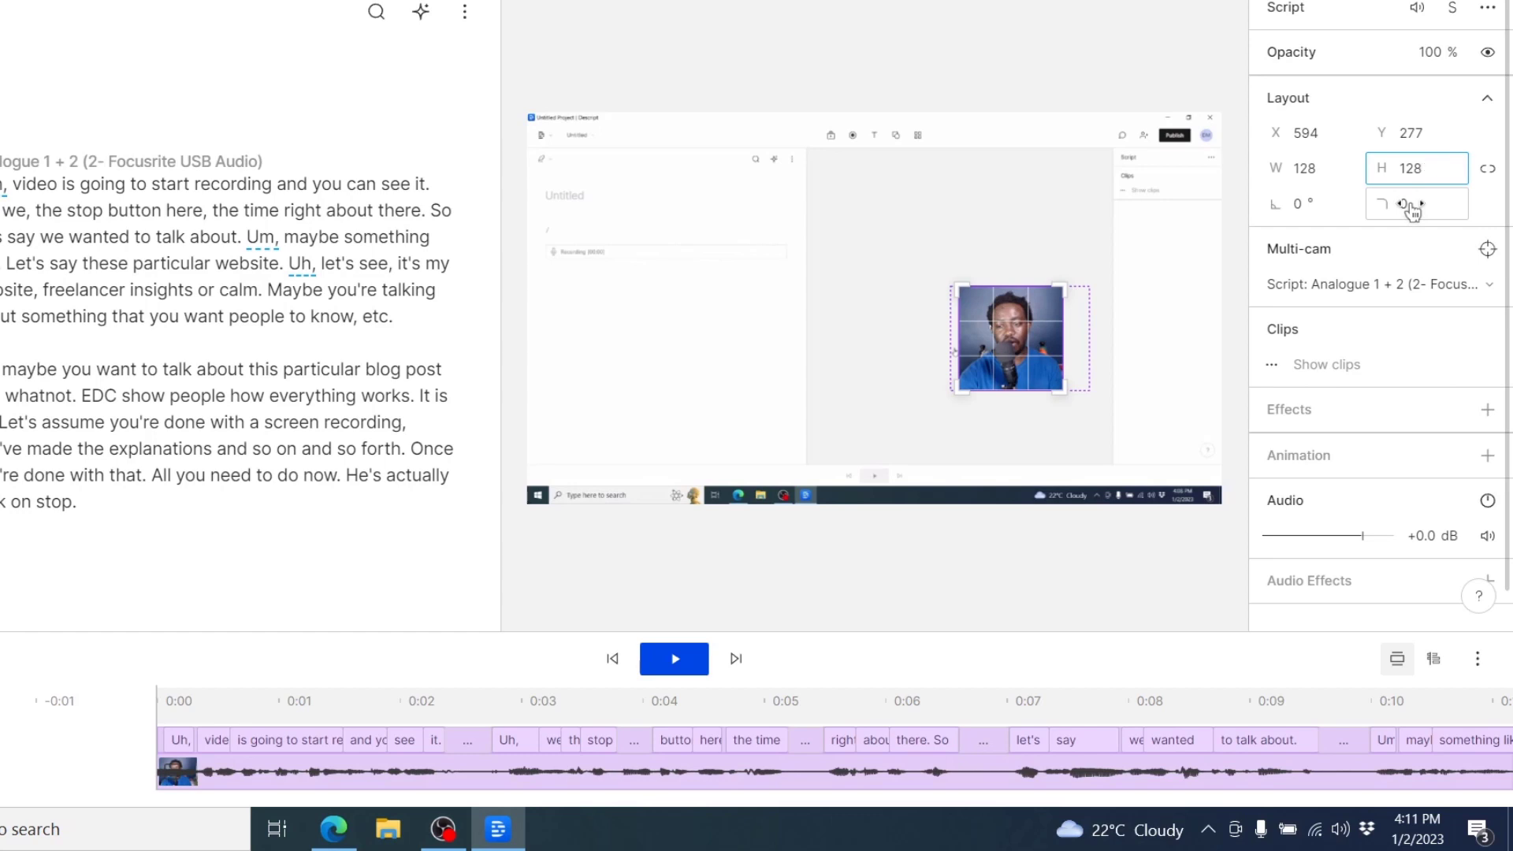
# Step: Try a corner radius of 111 on the webcam overlay
pyautogui.click(1383, 212)
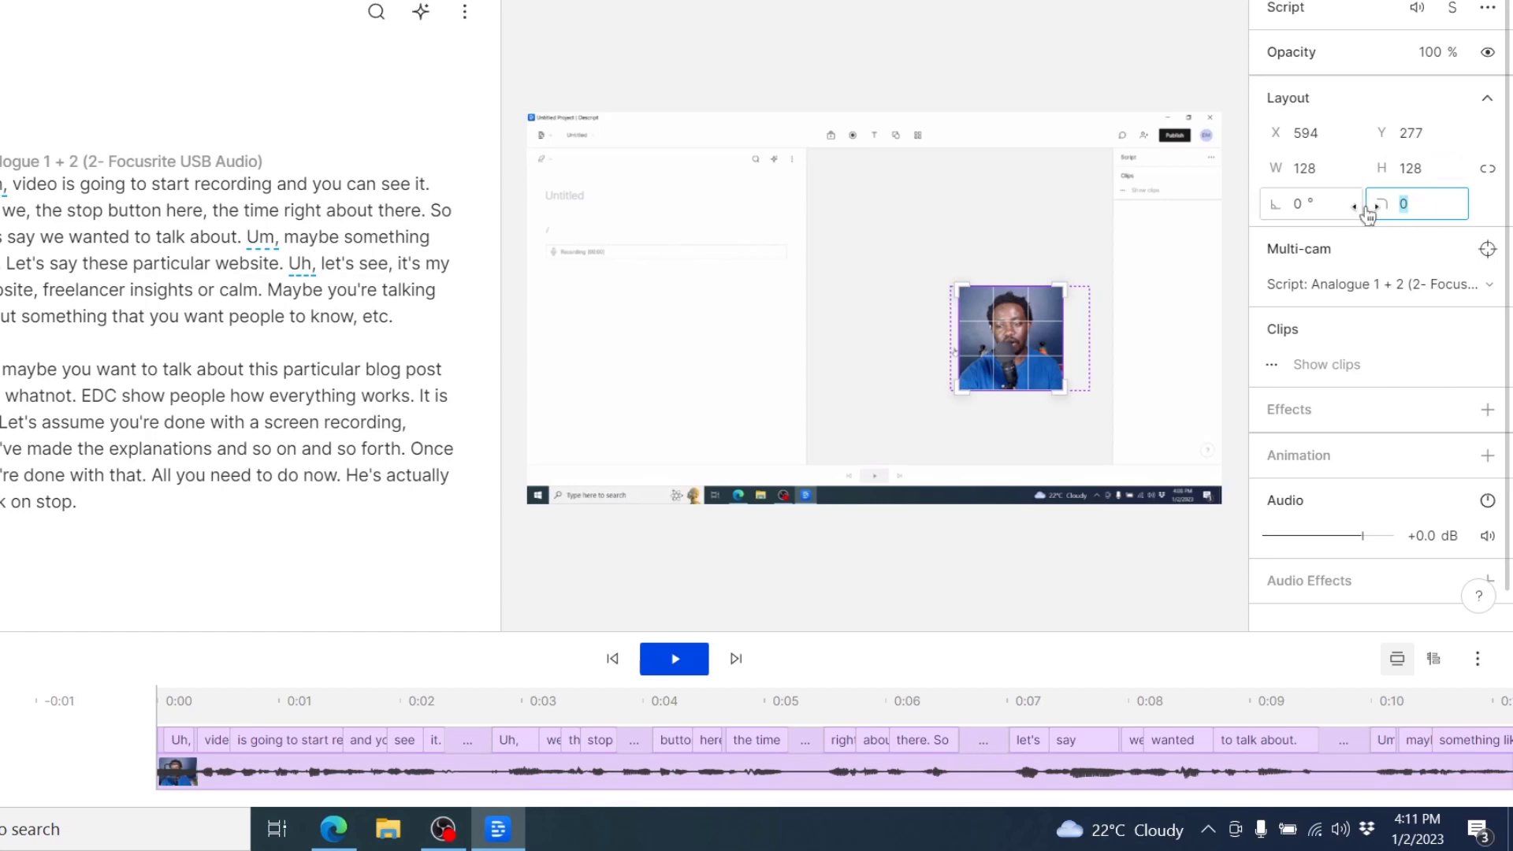
pyautogui.click(1366, 212)
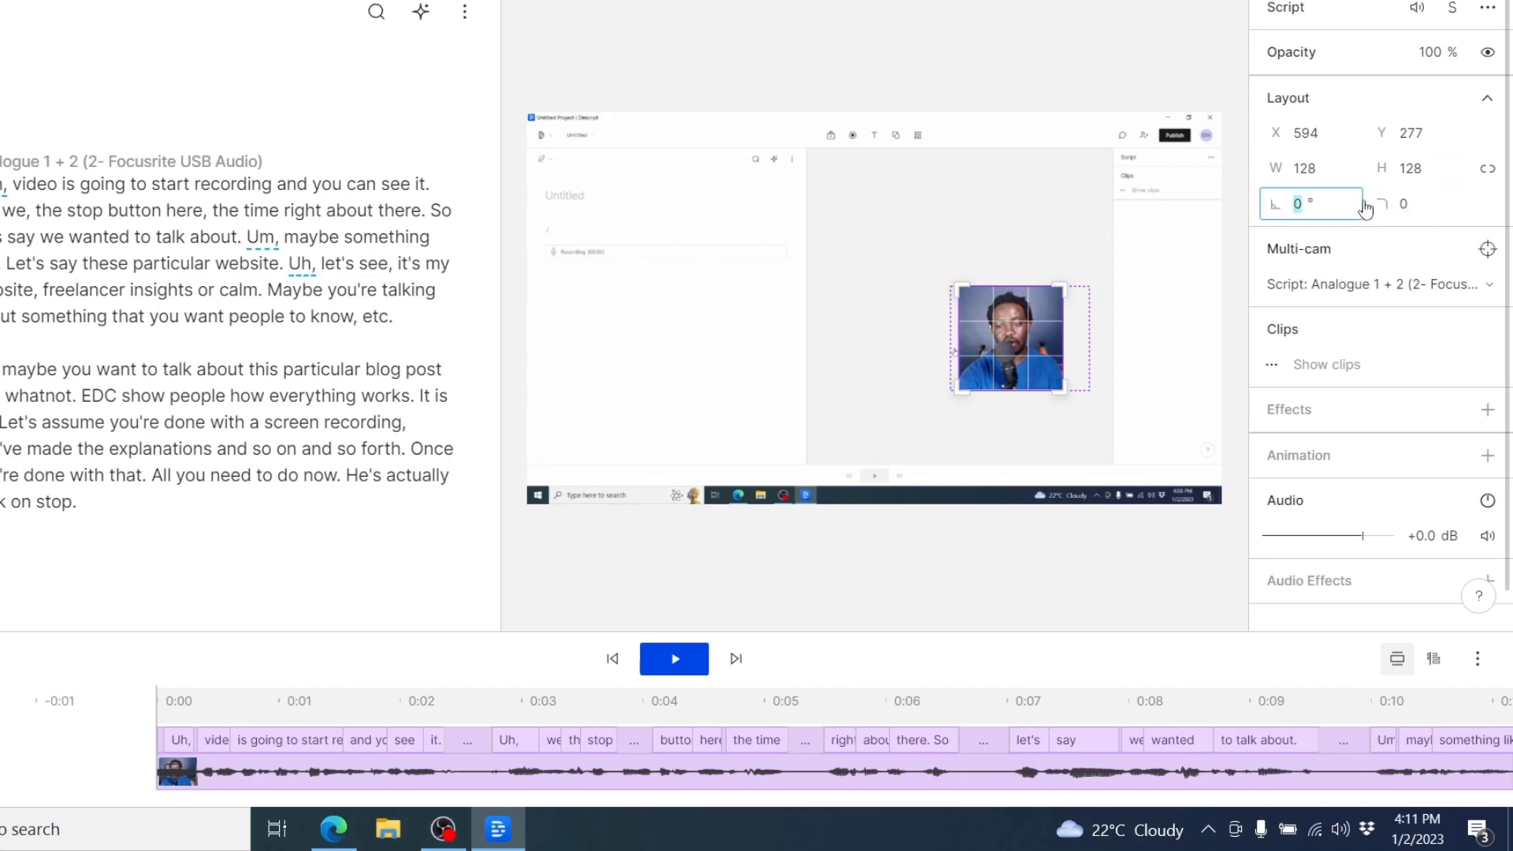
pyautogui.click(1414, 208)
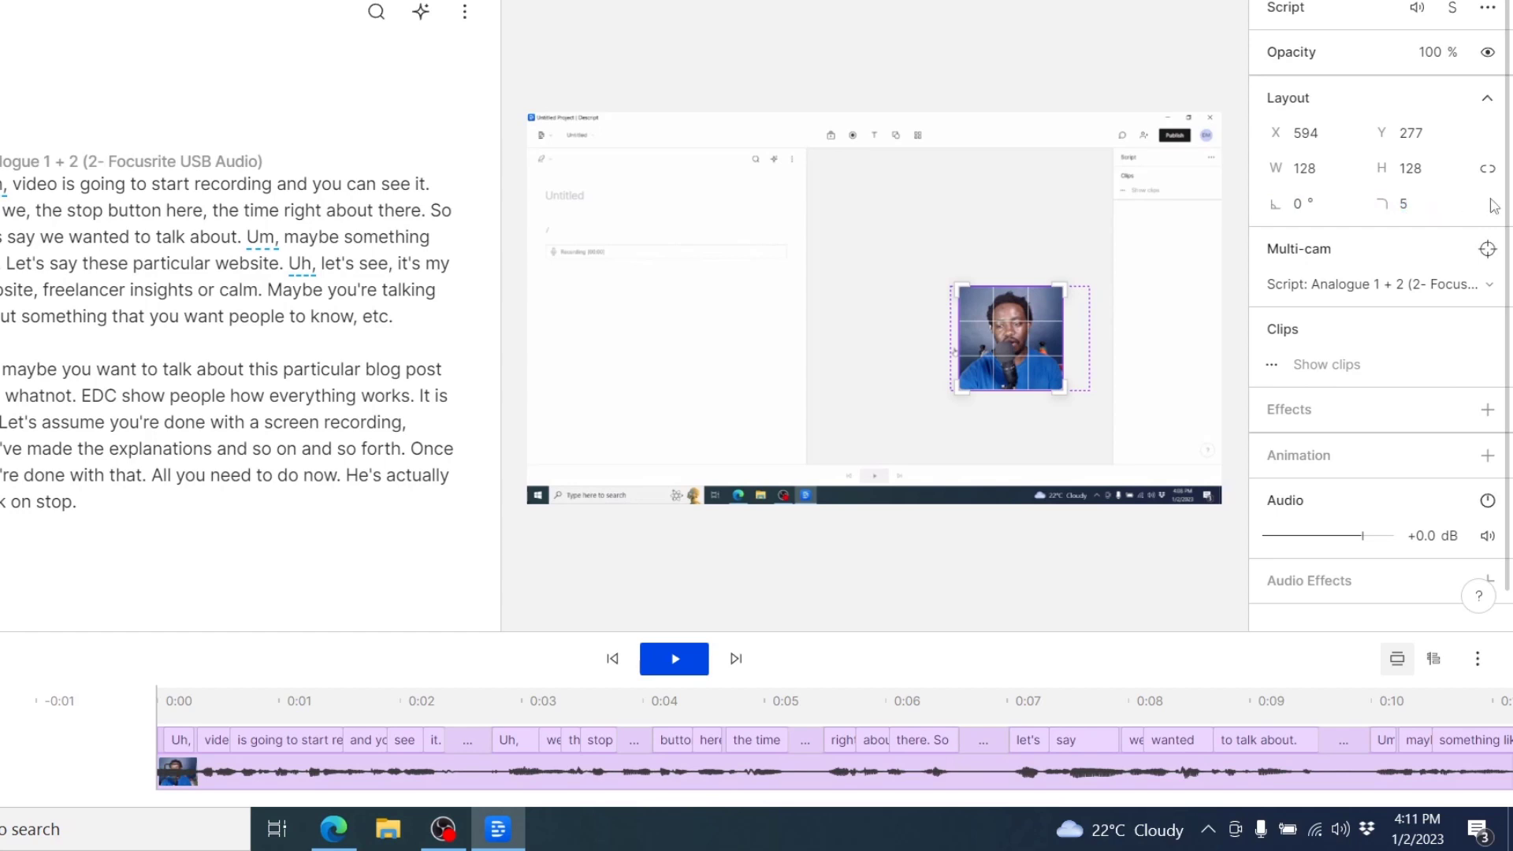
pyautogui.write('12')
pyautogui.press('Return')
pyautogui.moveTo(691, 367); pyautogui.dragTo(911, 367)
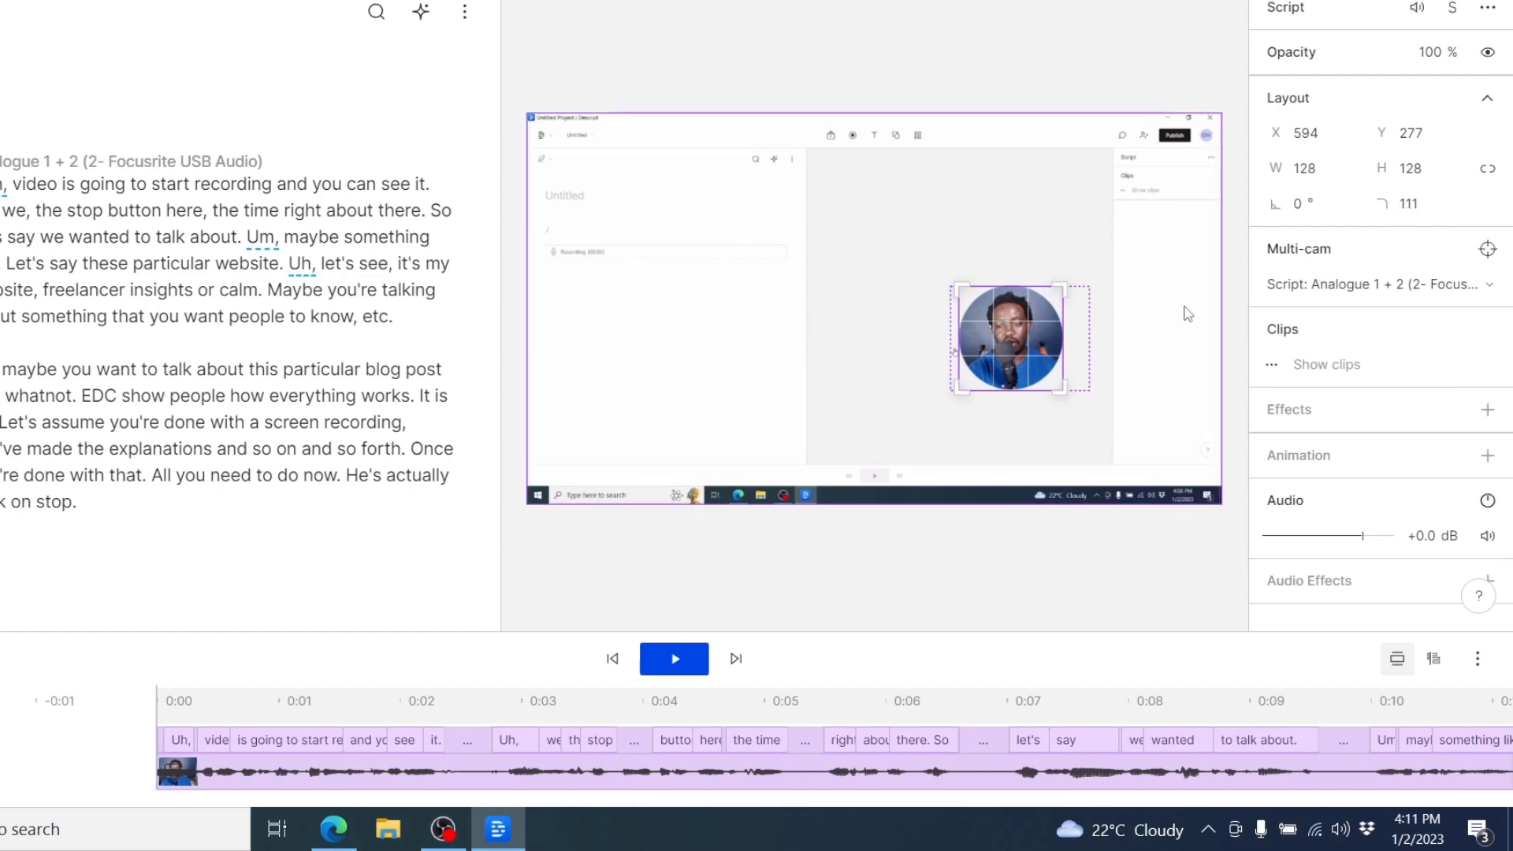
# Step: Try corner radii of 50 and 60 on the webcam overlay and settle on 300
pyautogui.click(1410, 204)
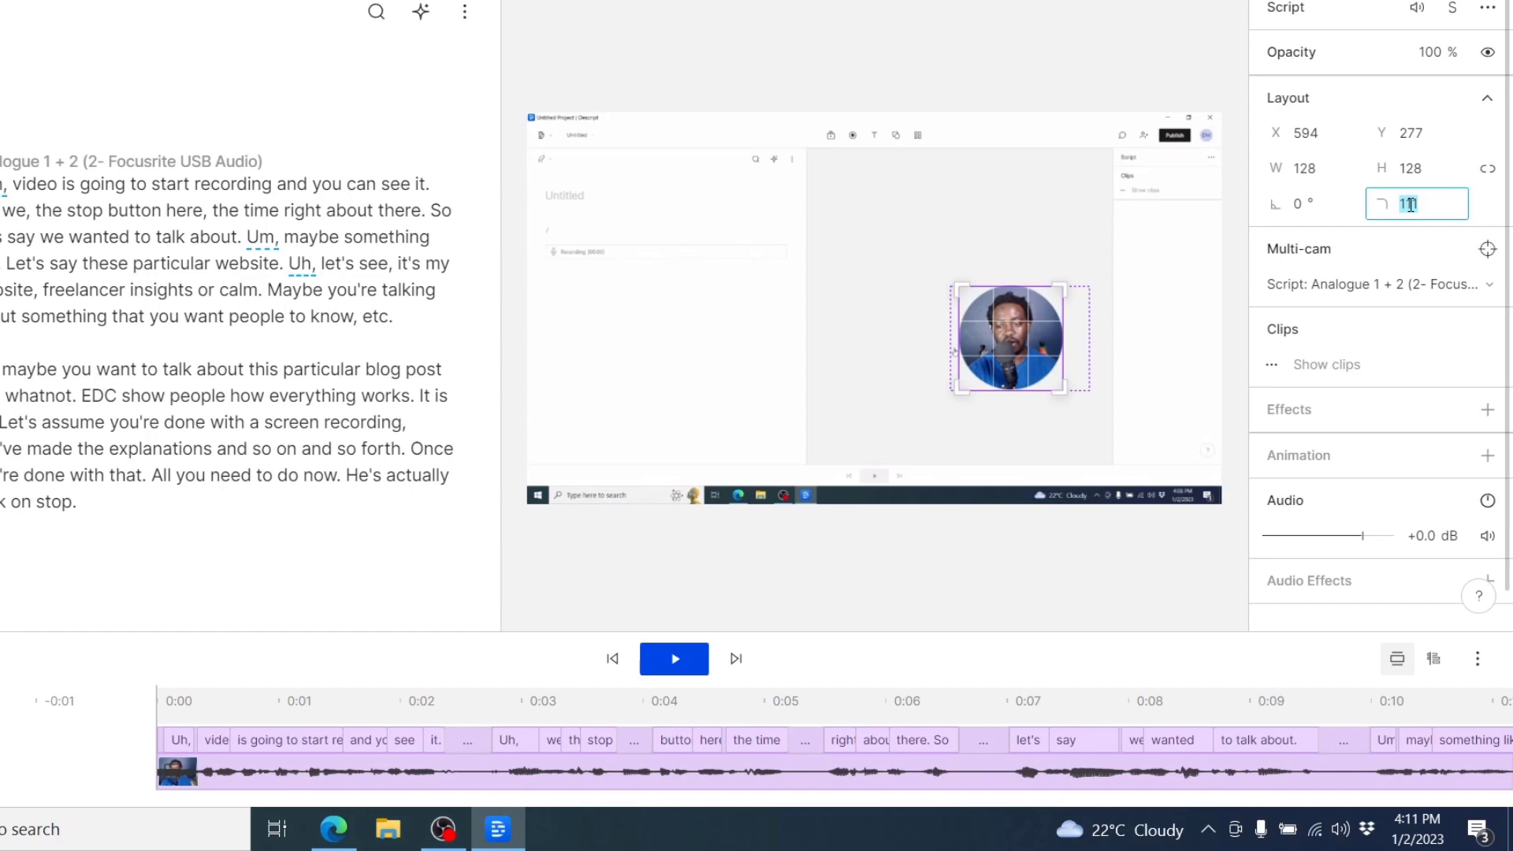
pyautogui.write('50')
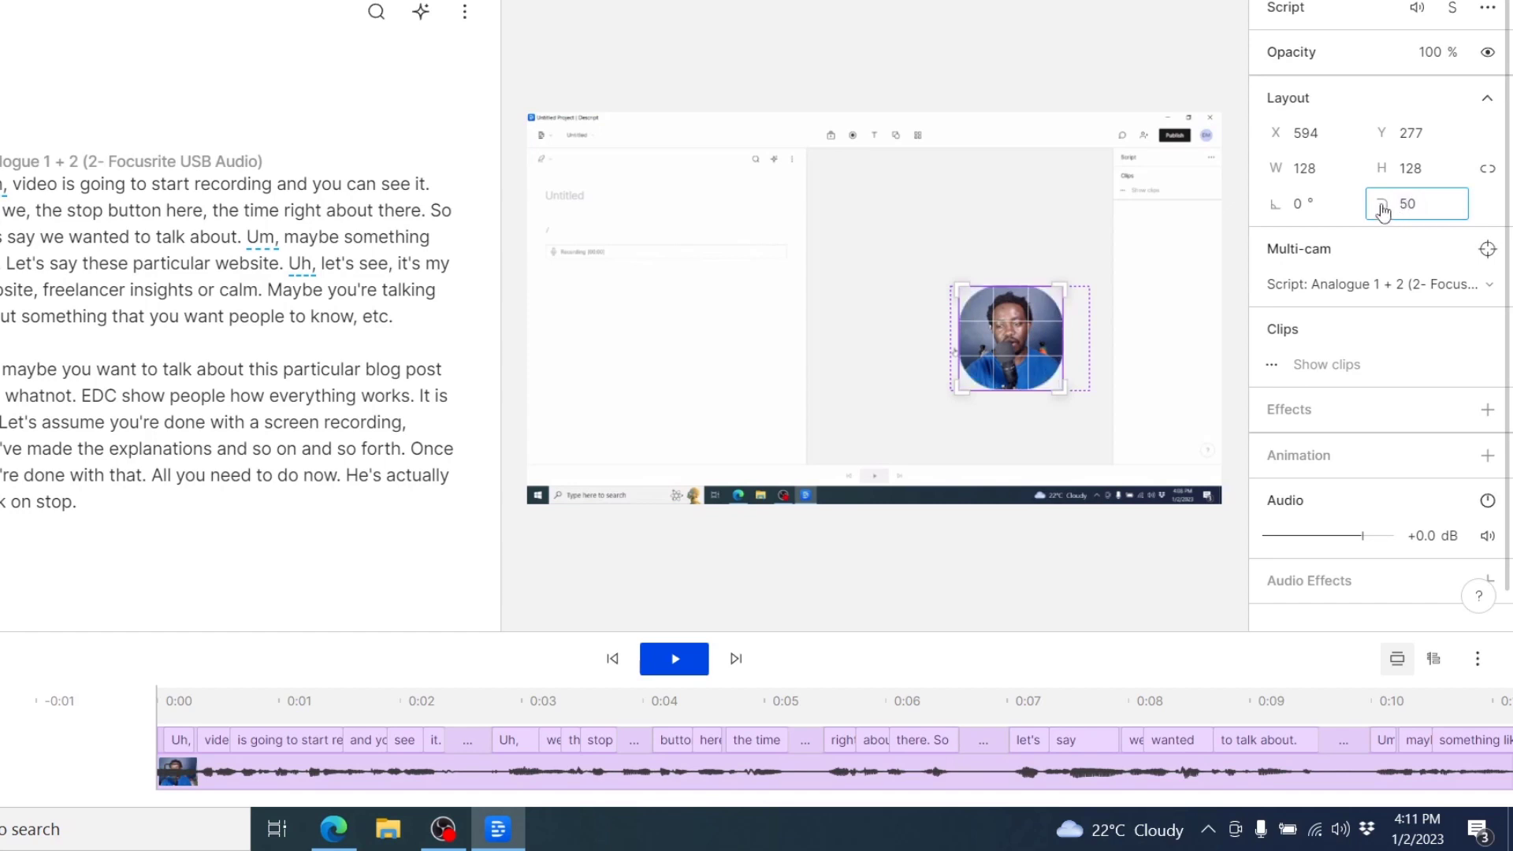
pyautogui.press('BackSpace')
pyautogui.press('BackSpace')
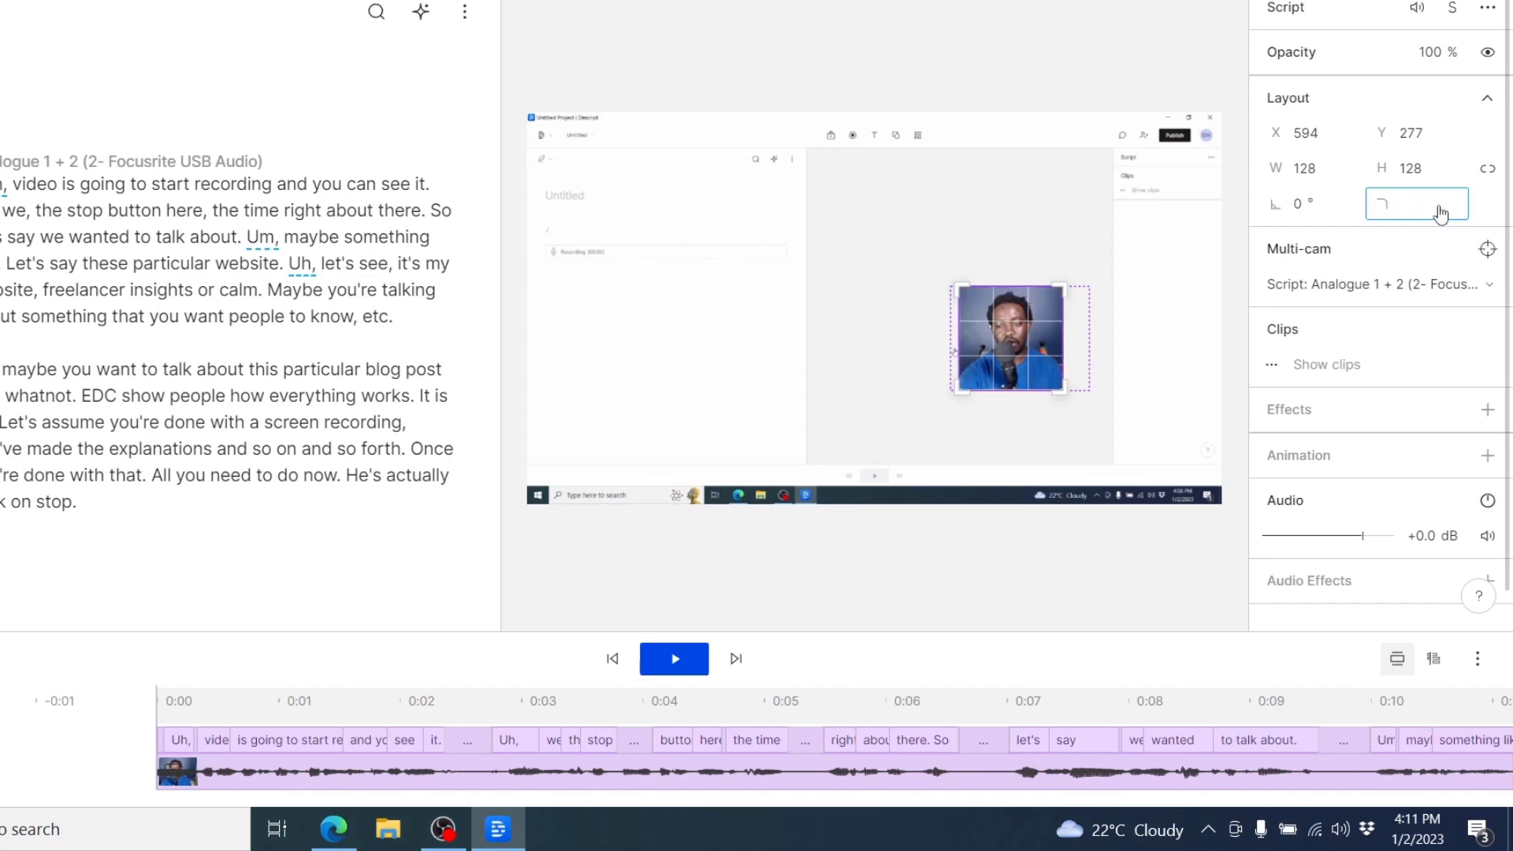
pyautogui.write('60')
pyautogui.press('Return')
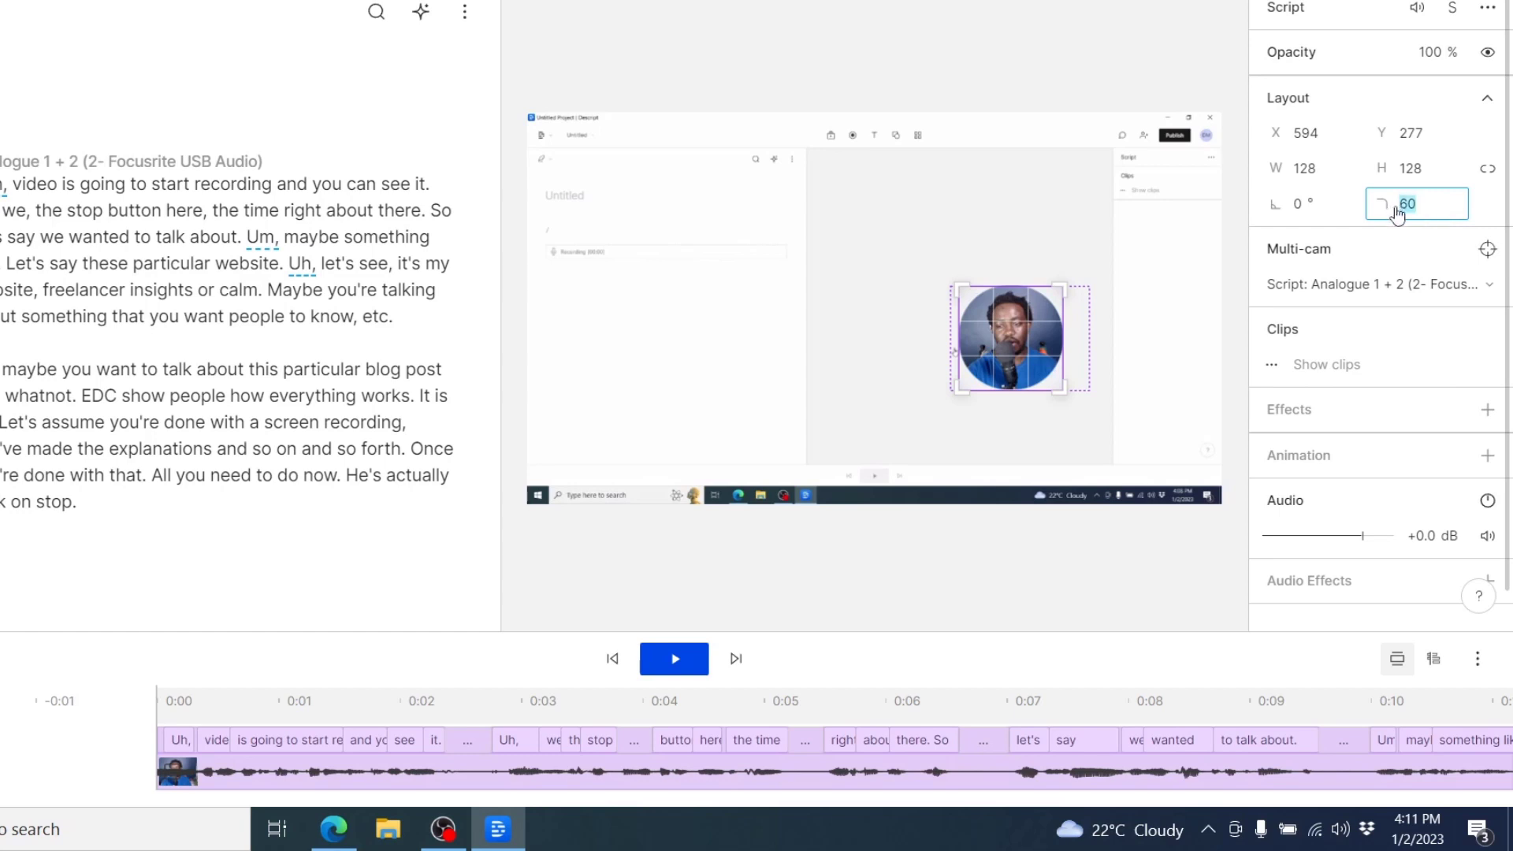
pyautogui.write('3')
pyautogui.moveTo(673, 367); pyautogui.dragTo(1284, 427)
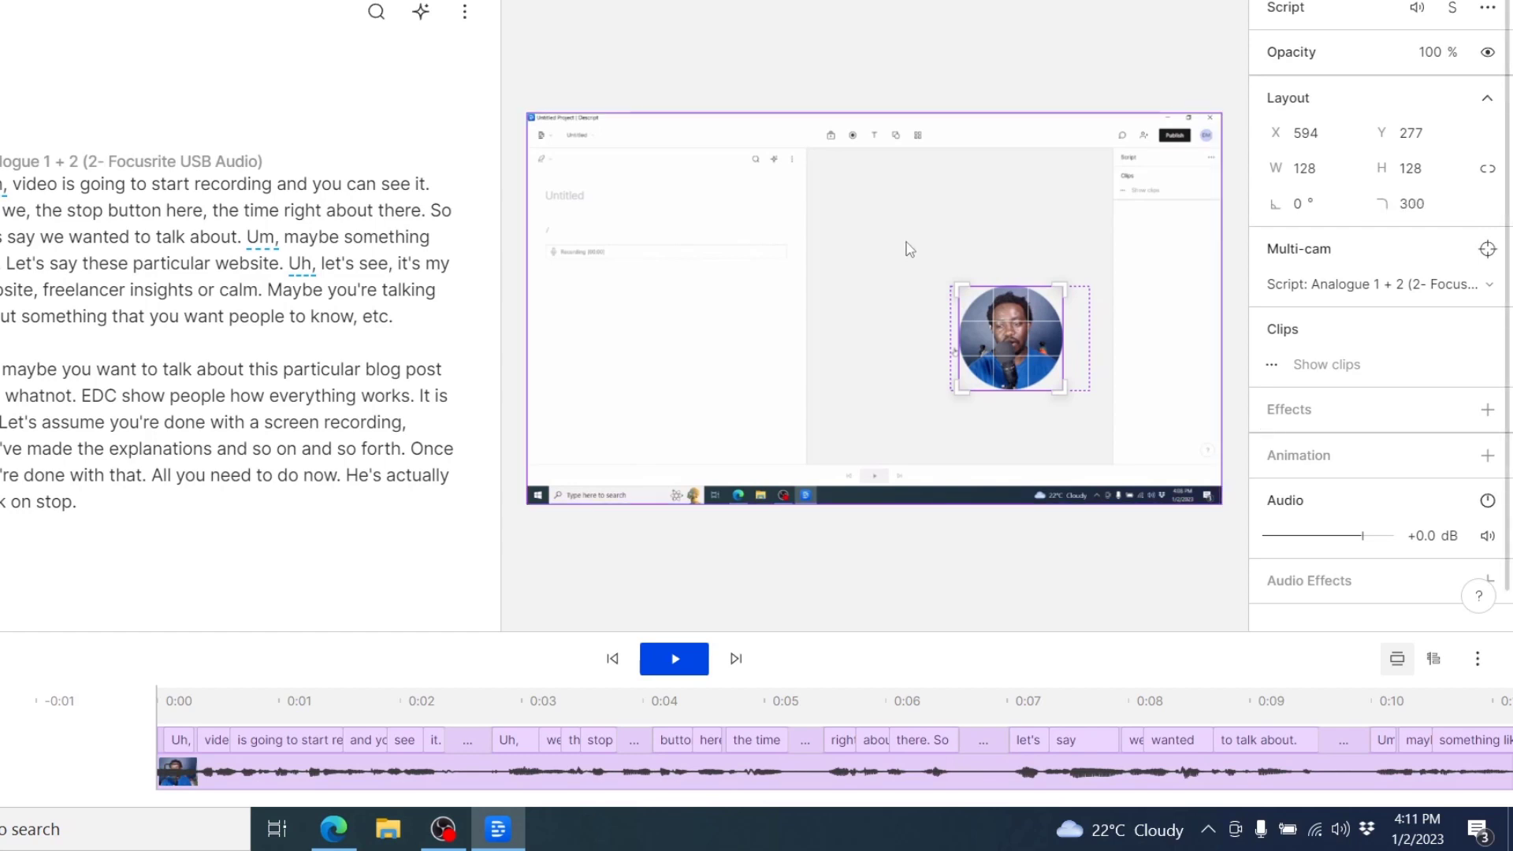
# Step: Finish cropping the circular webcam overlay, shrink it to 120 by 120 and place it in the video's lower-right corner at X 793, Y 420
pyautogui.doubleClick(1015, 334)
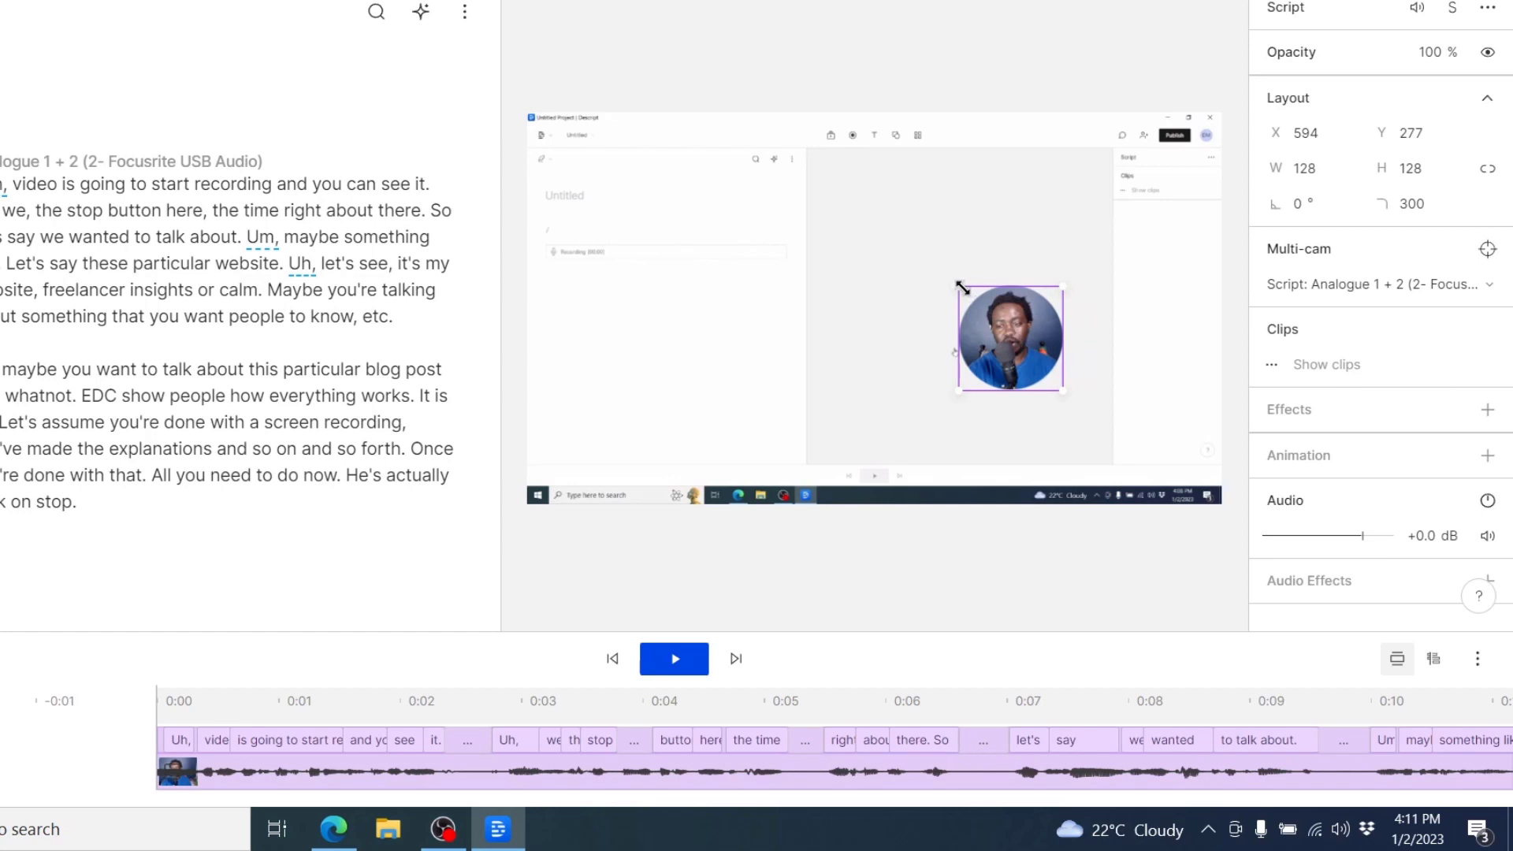
pyautogui.moveTo(962, 287); pyautogui.dragTo(970, 290)
pyautogui.moveTo(1005, 339); pyautogui.dragTo(1129, 415)
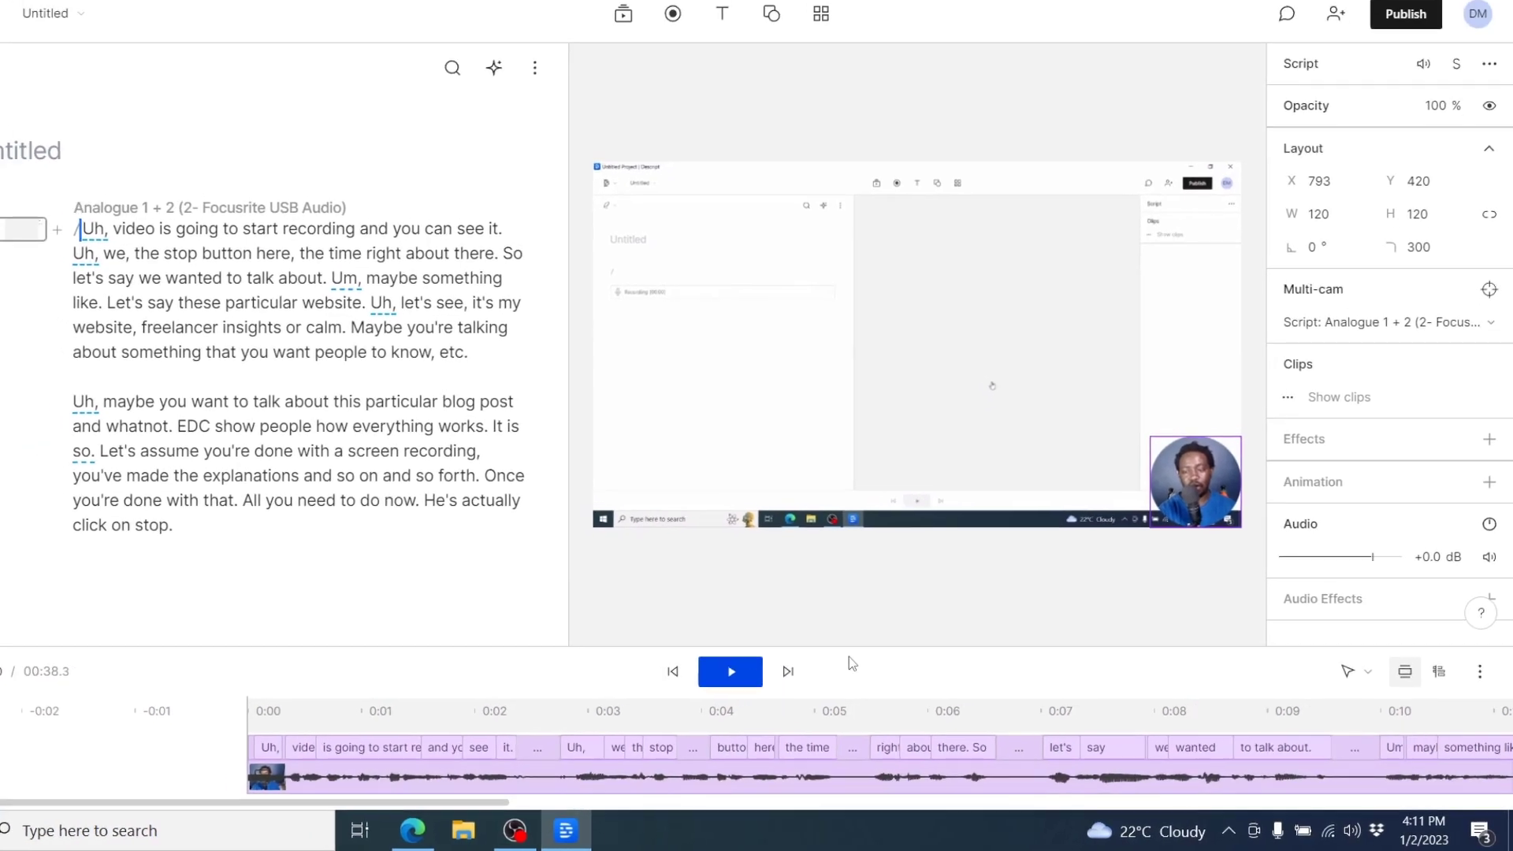
# Step: Play the recording from the start in several stretches to about 0:29, checking the circular webcam overlay against the screen footage
pyautogui.click(731, 674)
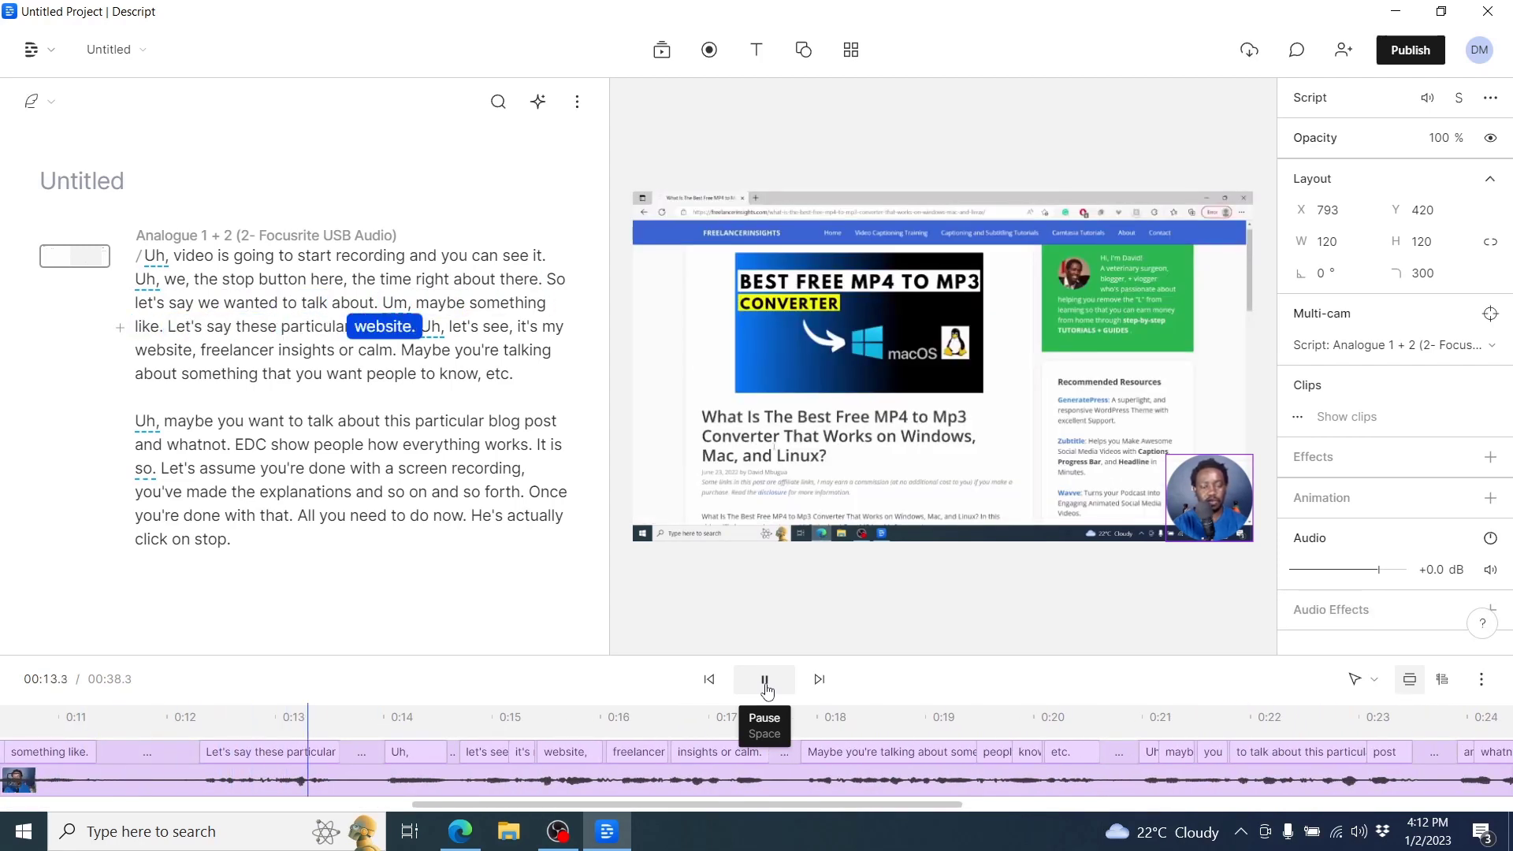
pyautogui.click(764, 679)
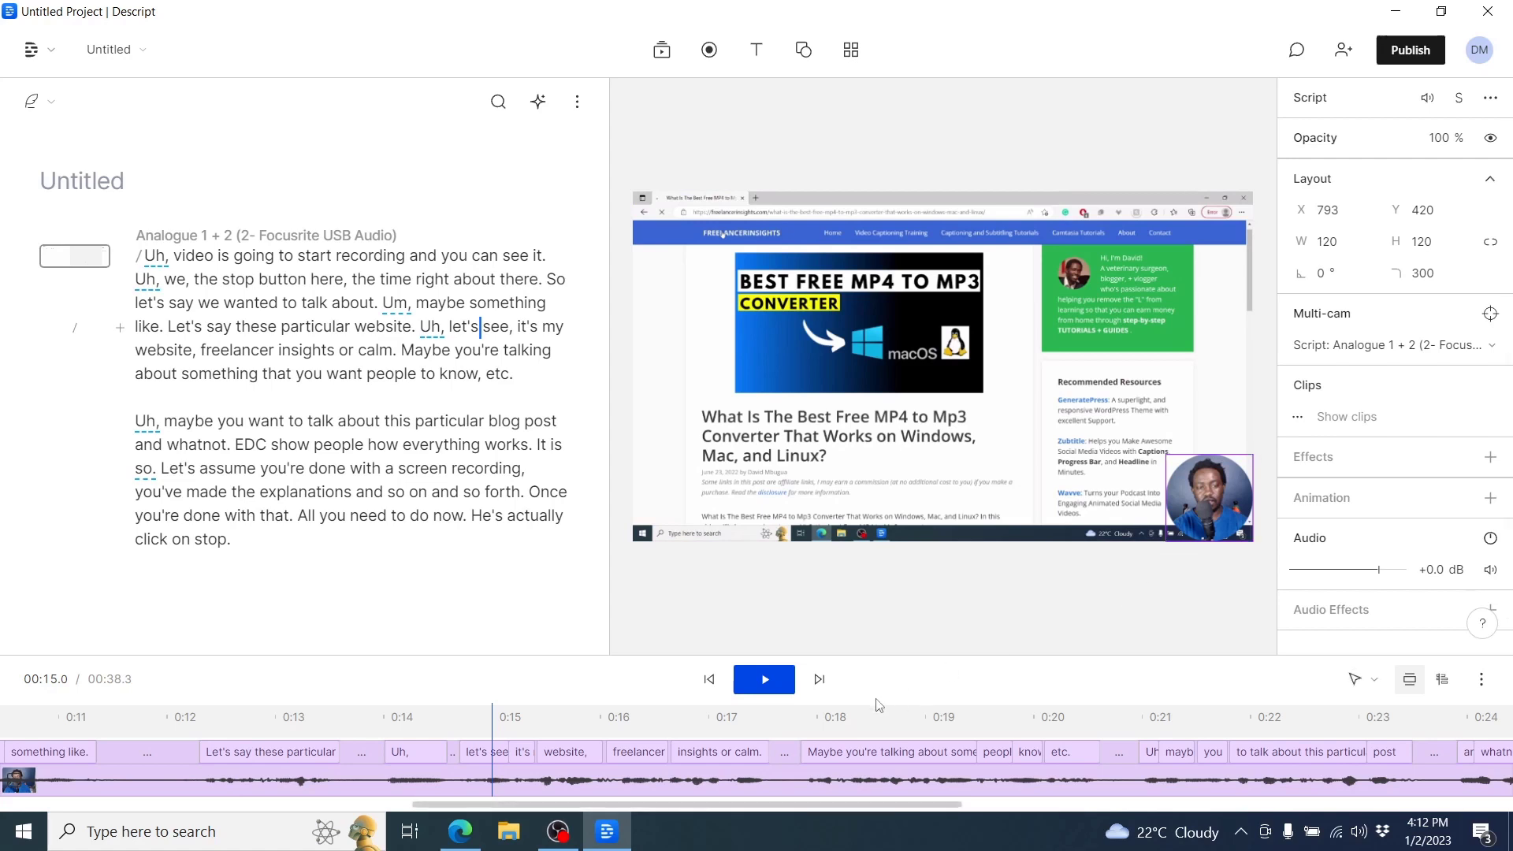
pyautogui.click(769, 682)
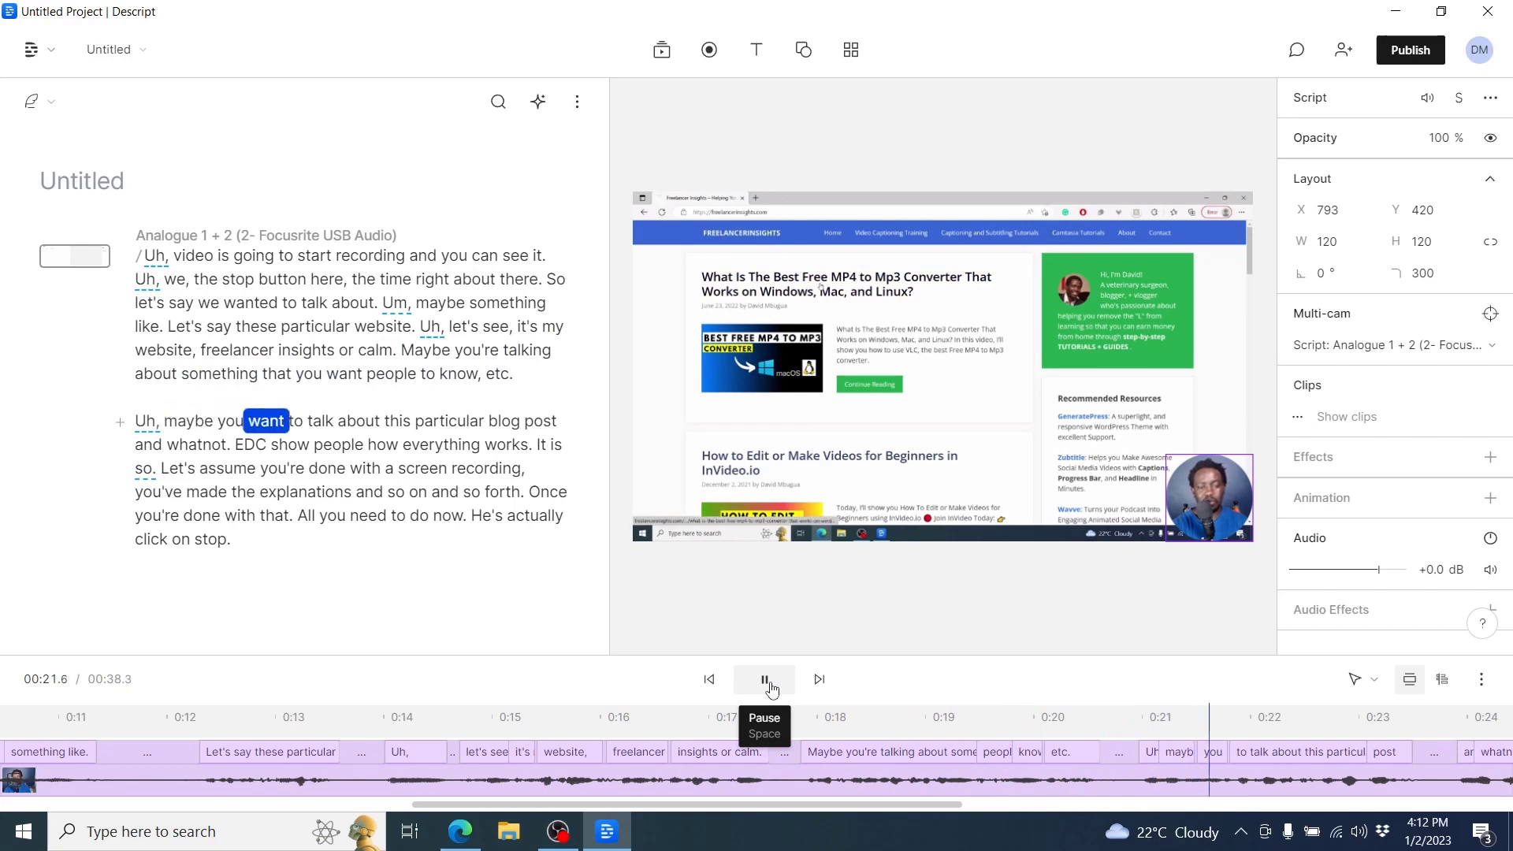
pyautogui.click(771, 688)
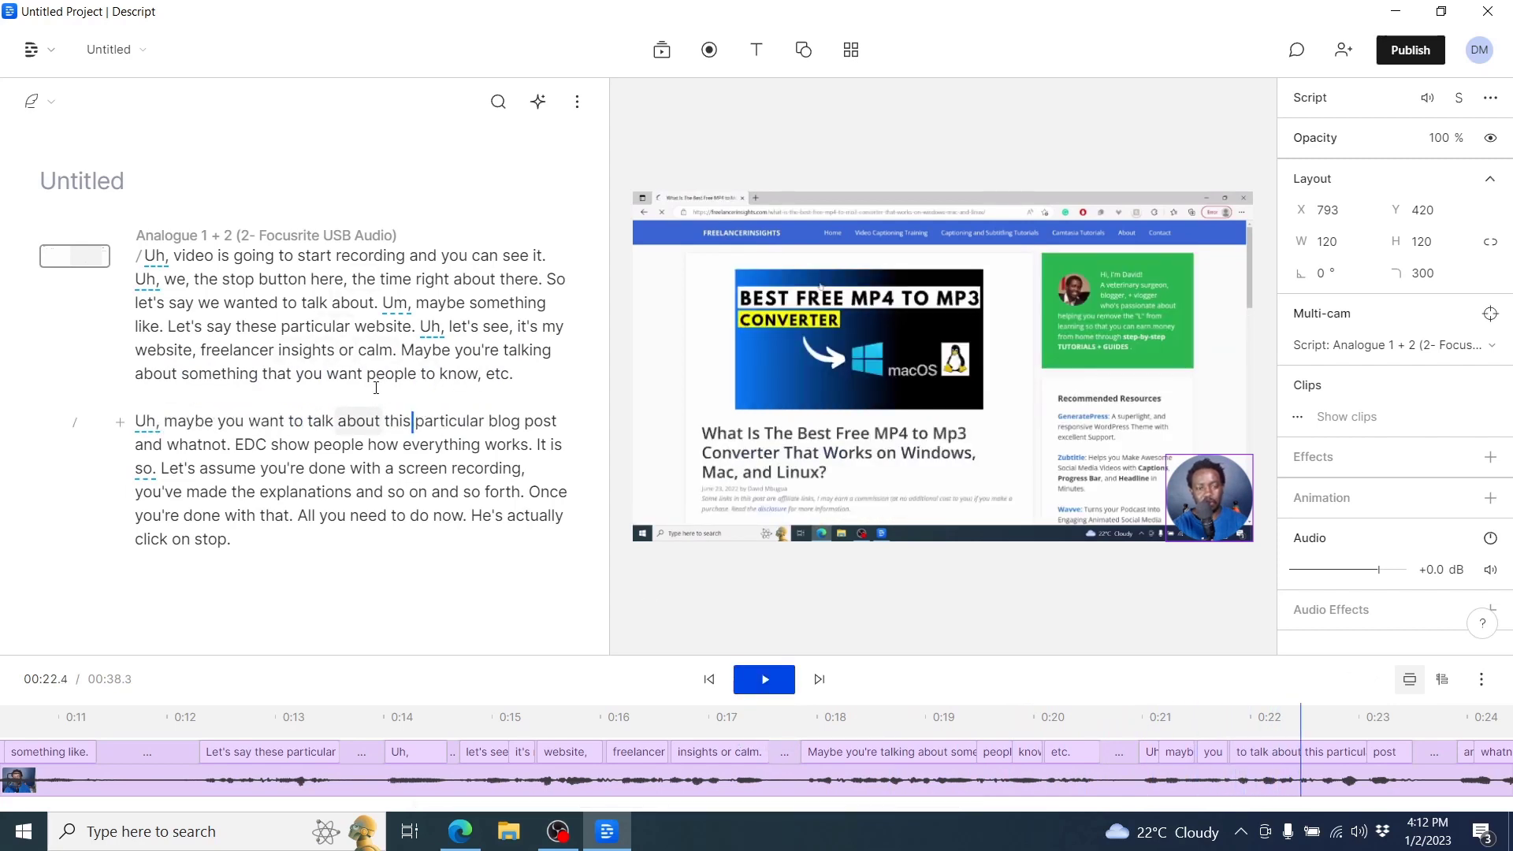
pyautogui.click(772, 692)
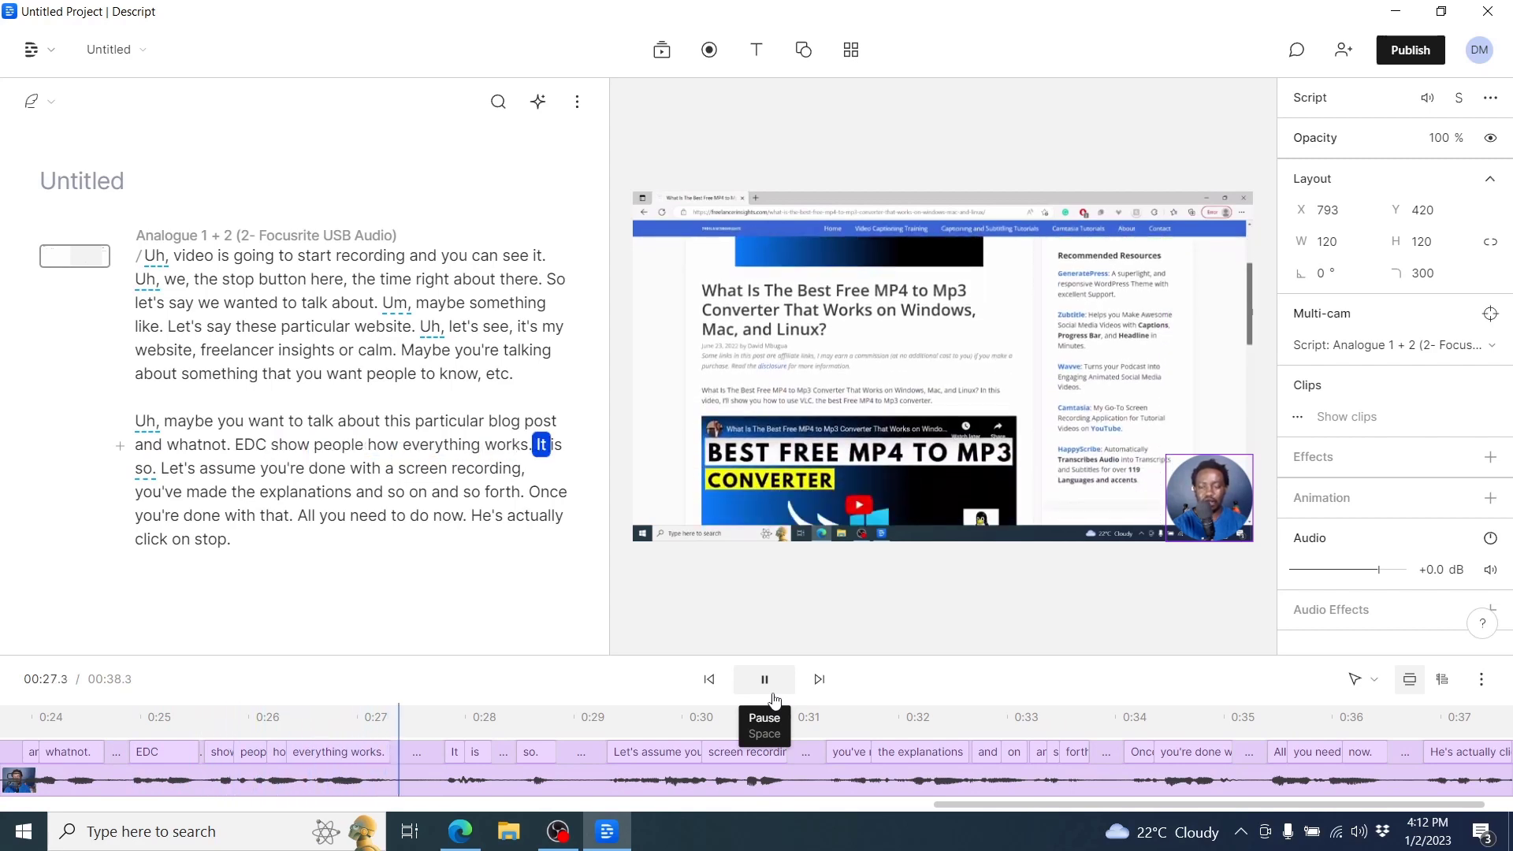
pyautogui.click(772, 692)
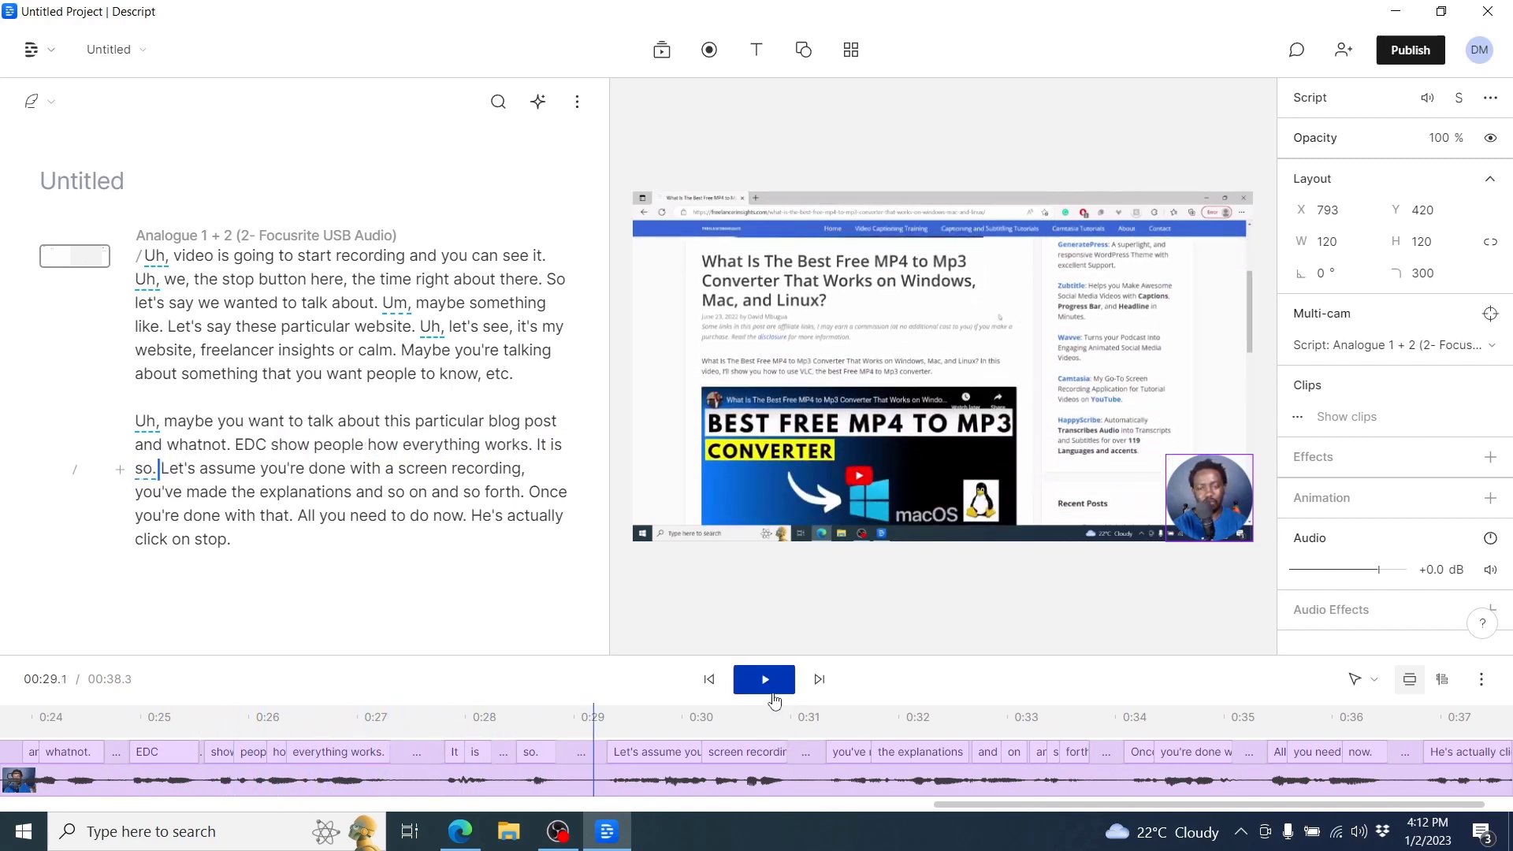